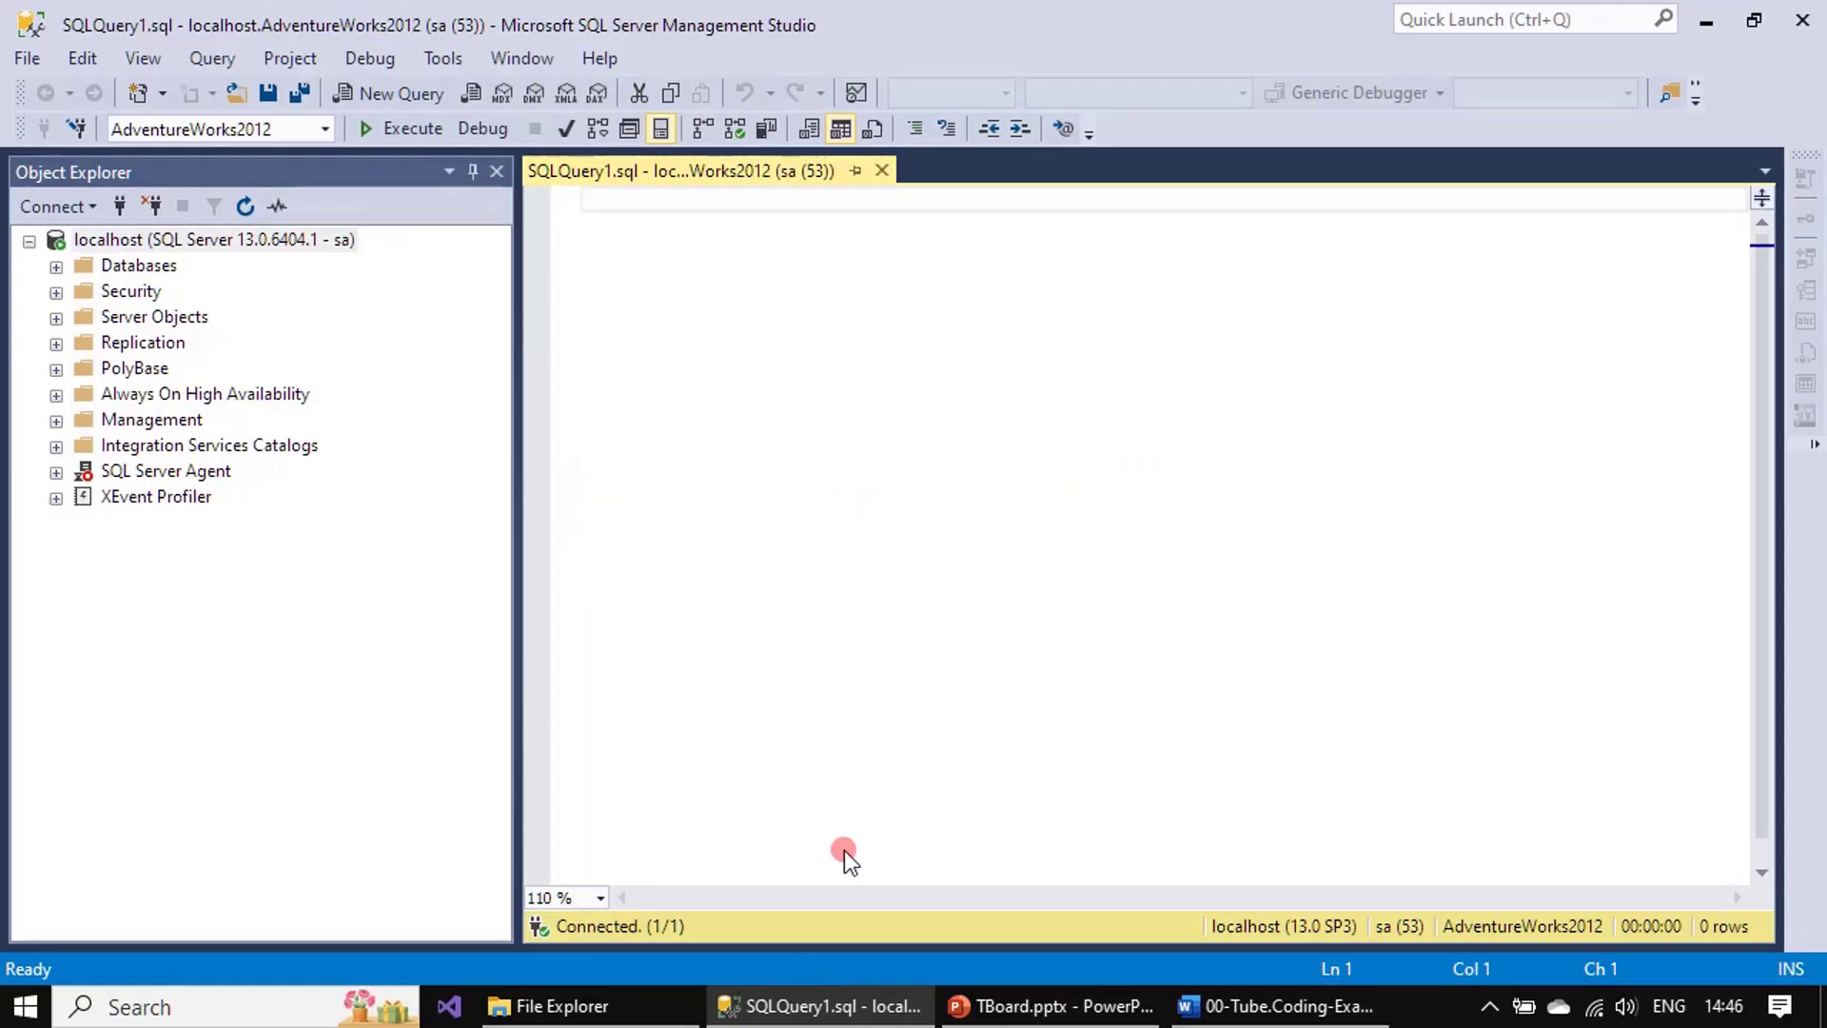
Delete the dbo.Person table under AdventureWorks2012 > Tables and confirm the deletion.
click(56, 266)
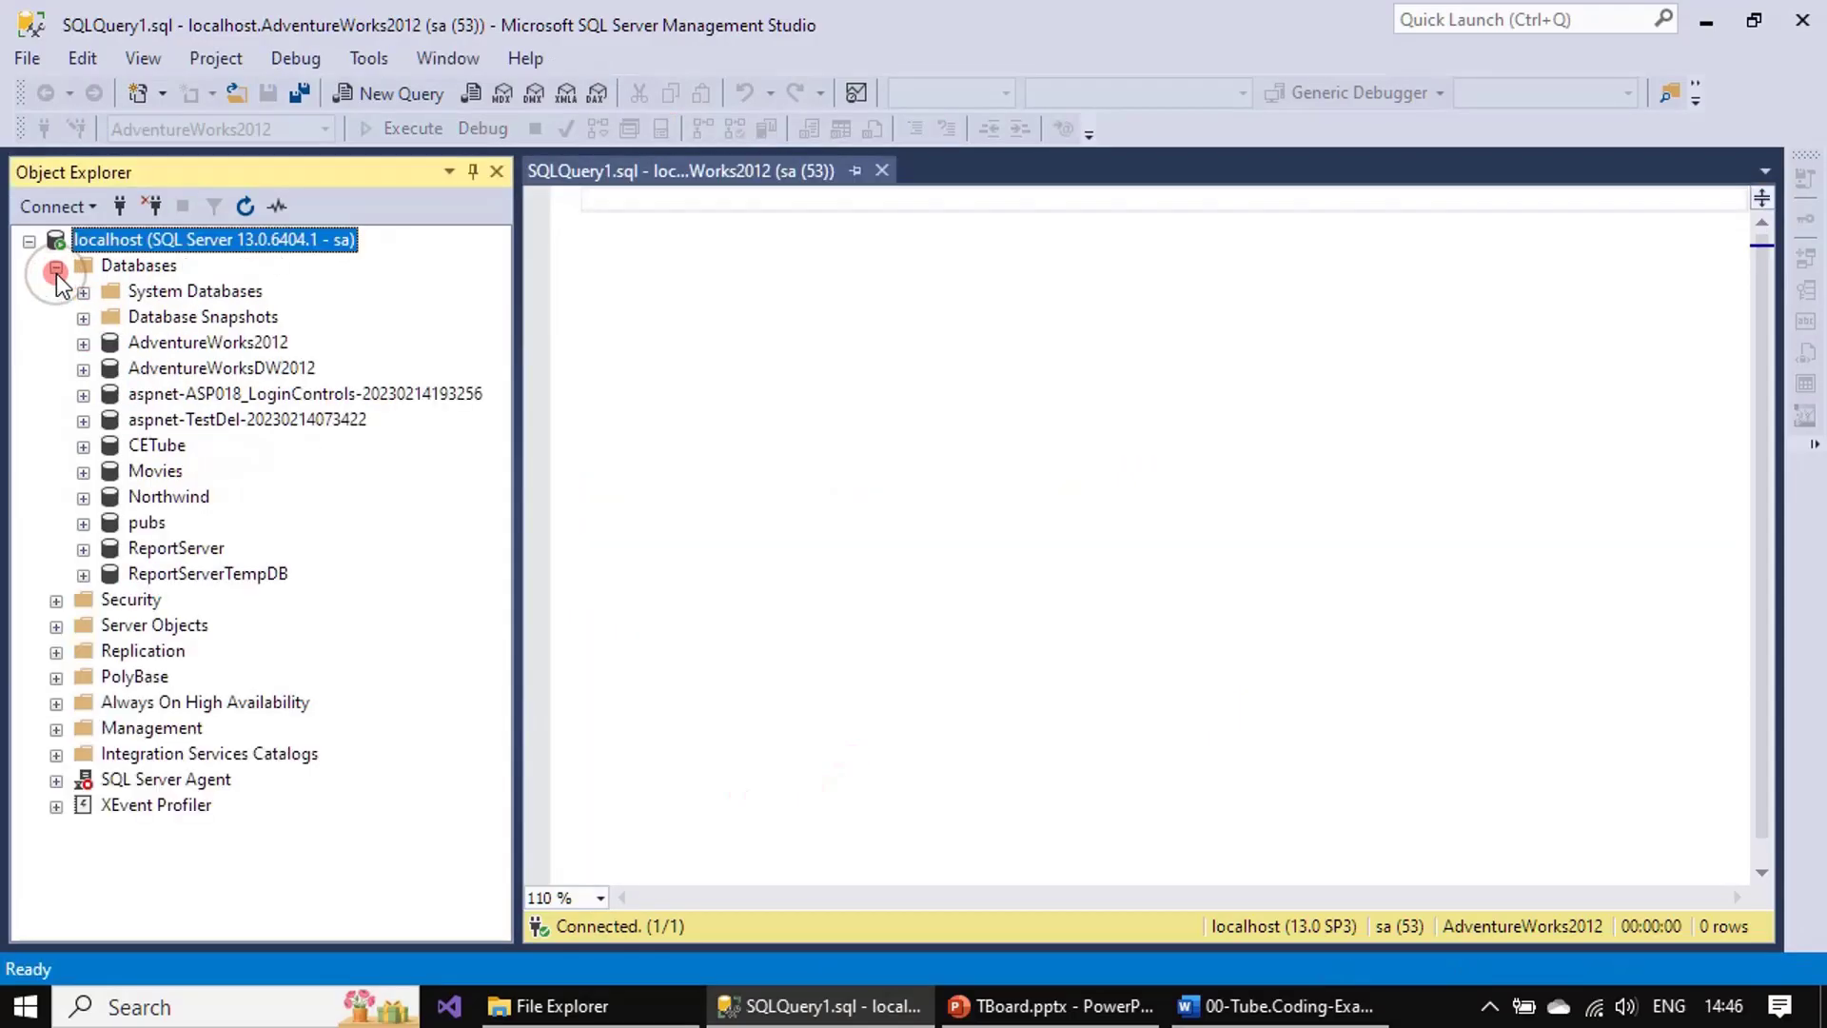
click(83, 343)
click(111, 394)
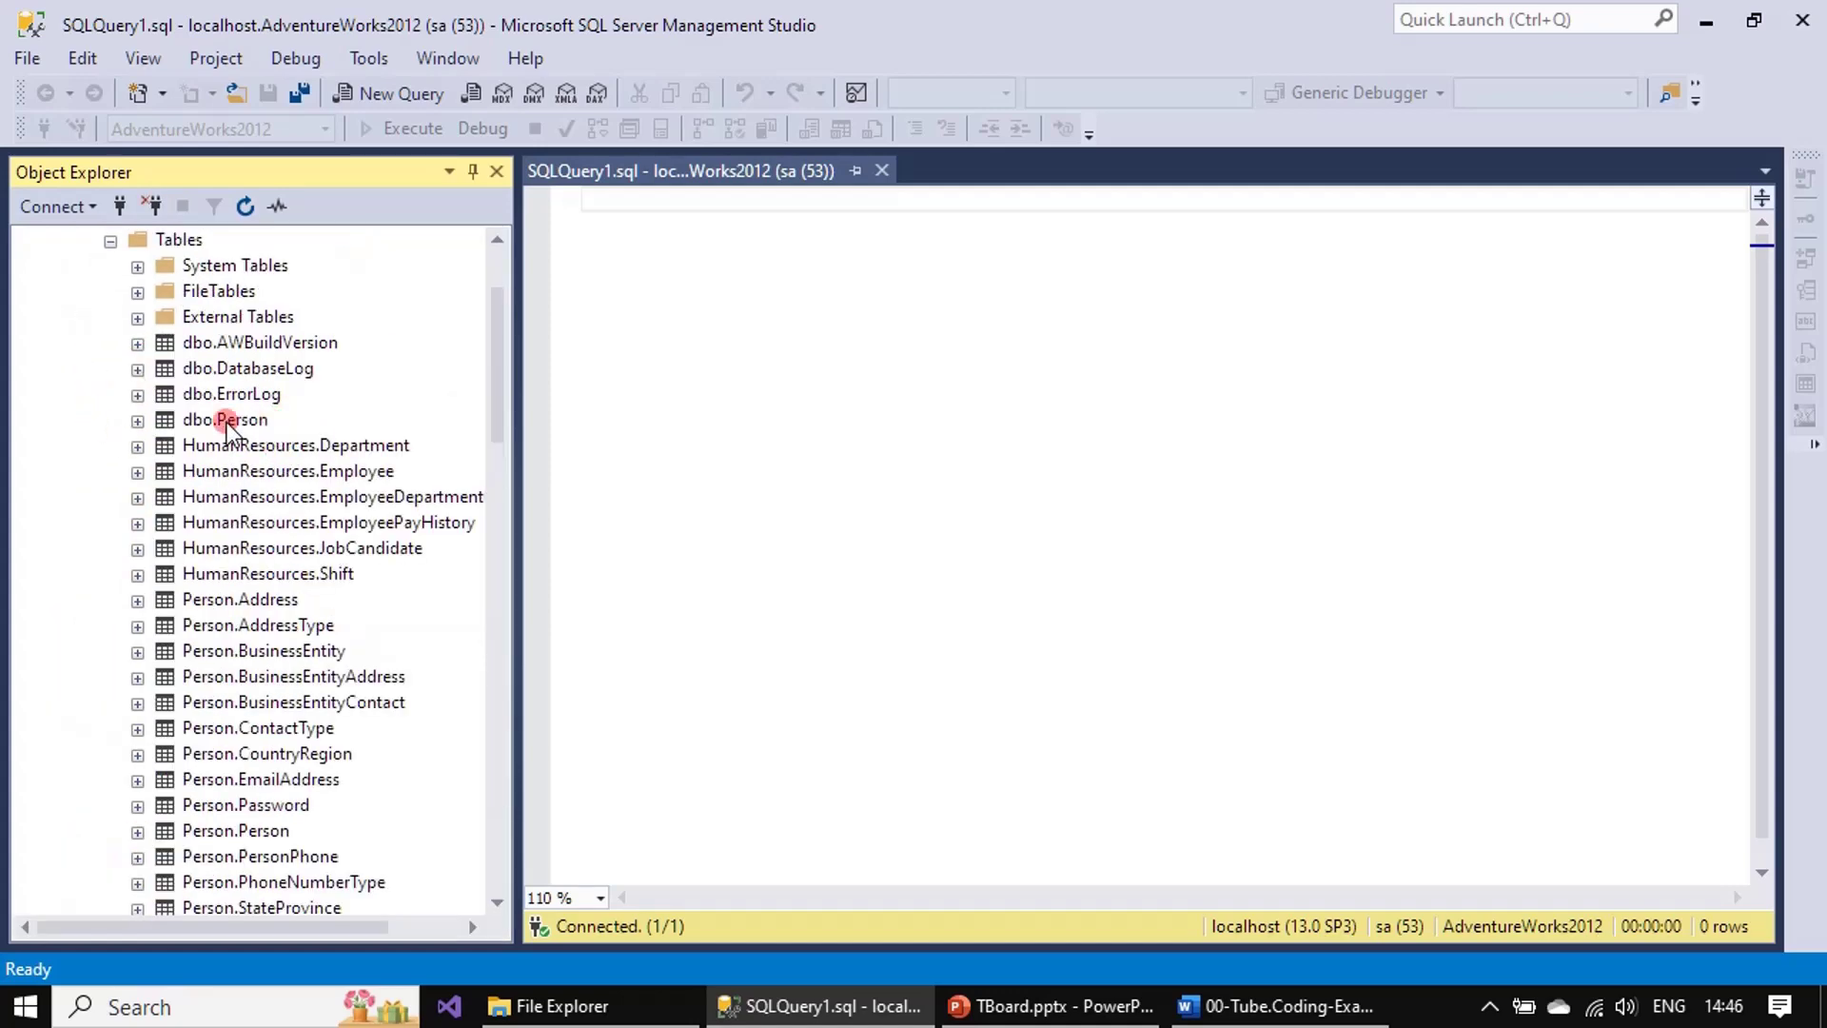
click(226, 422)
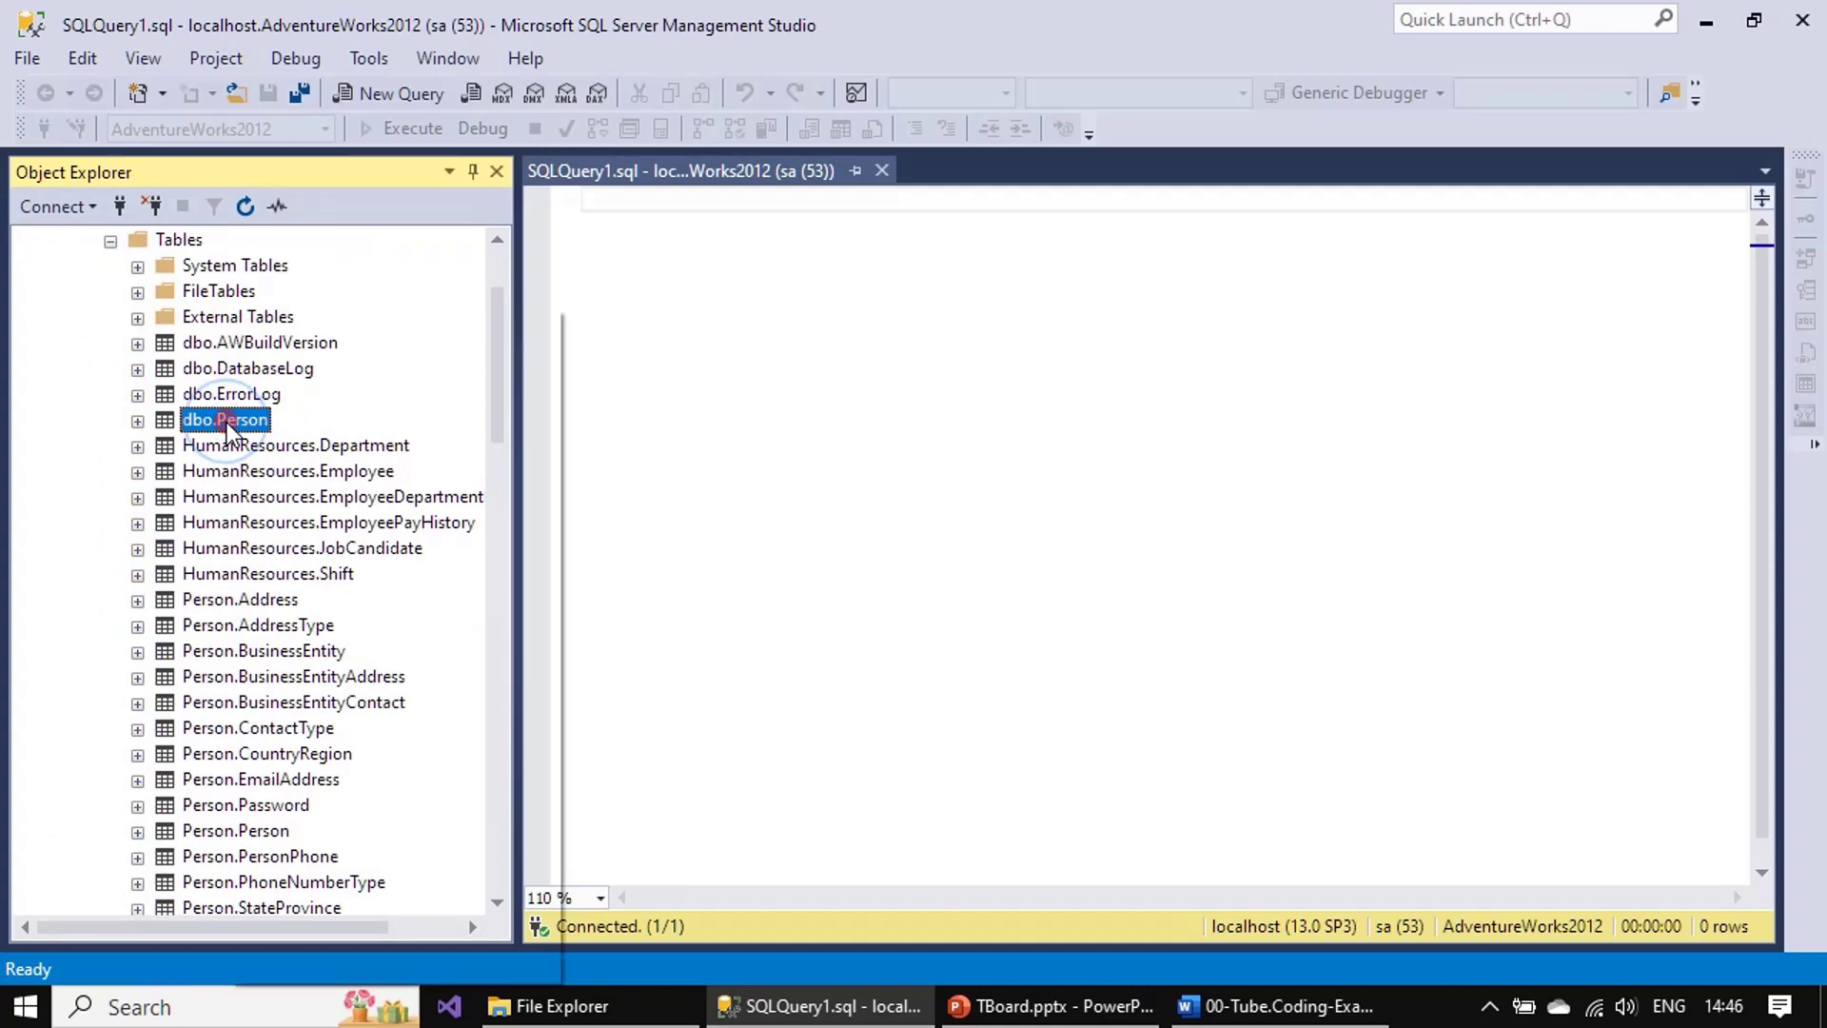
right_click(226, 429)
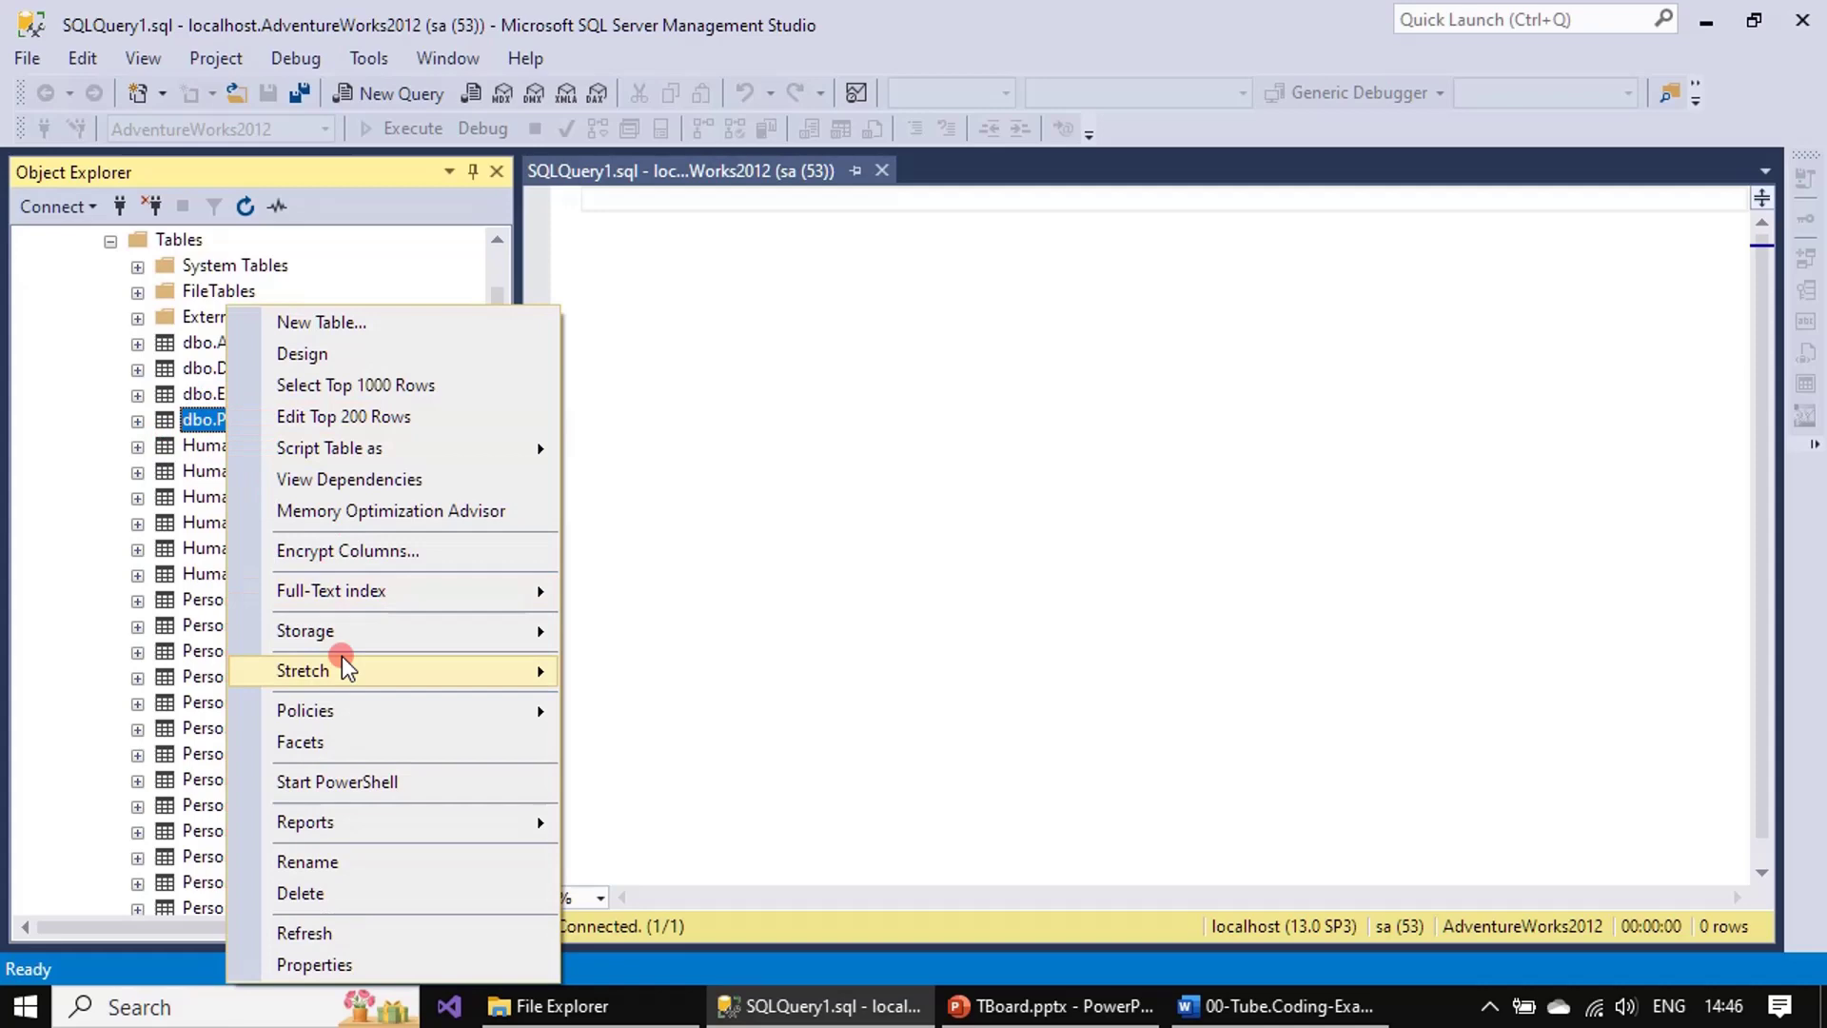
click(343, 894)
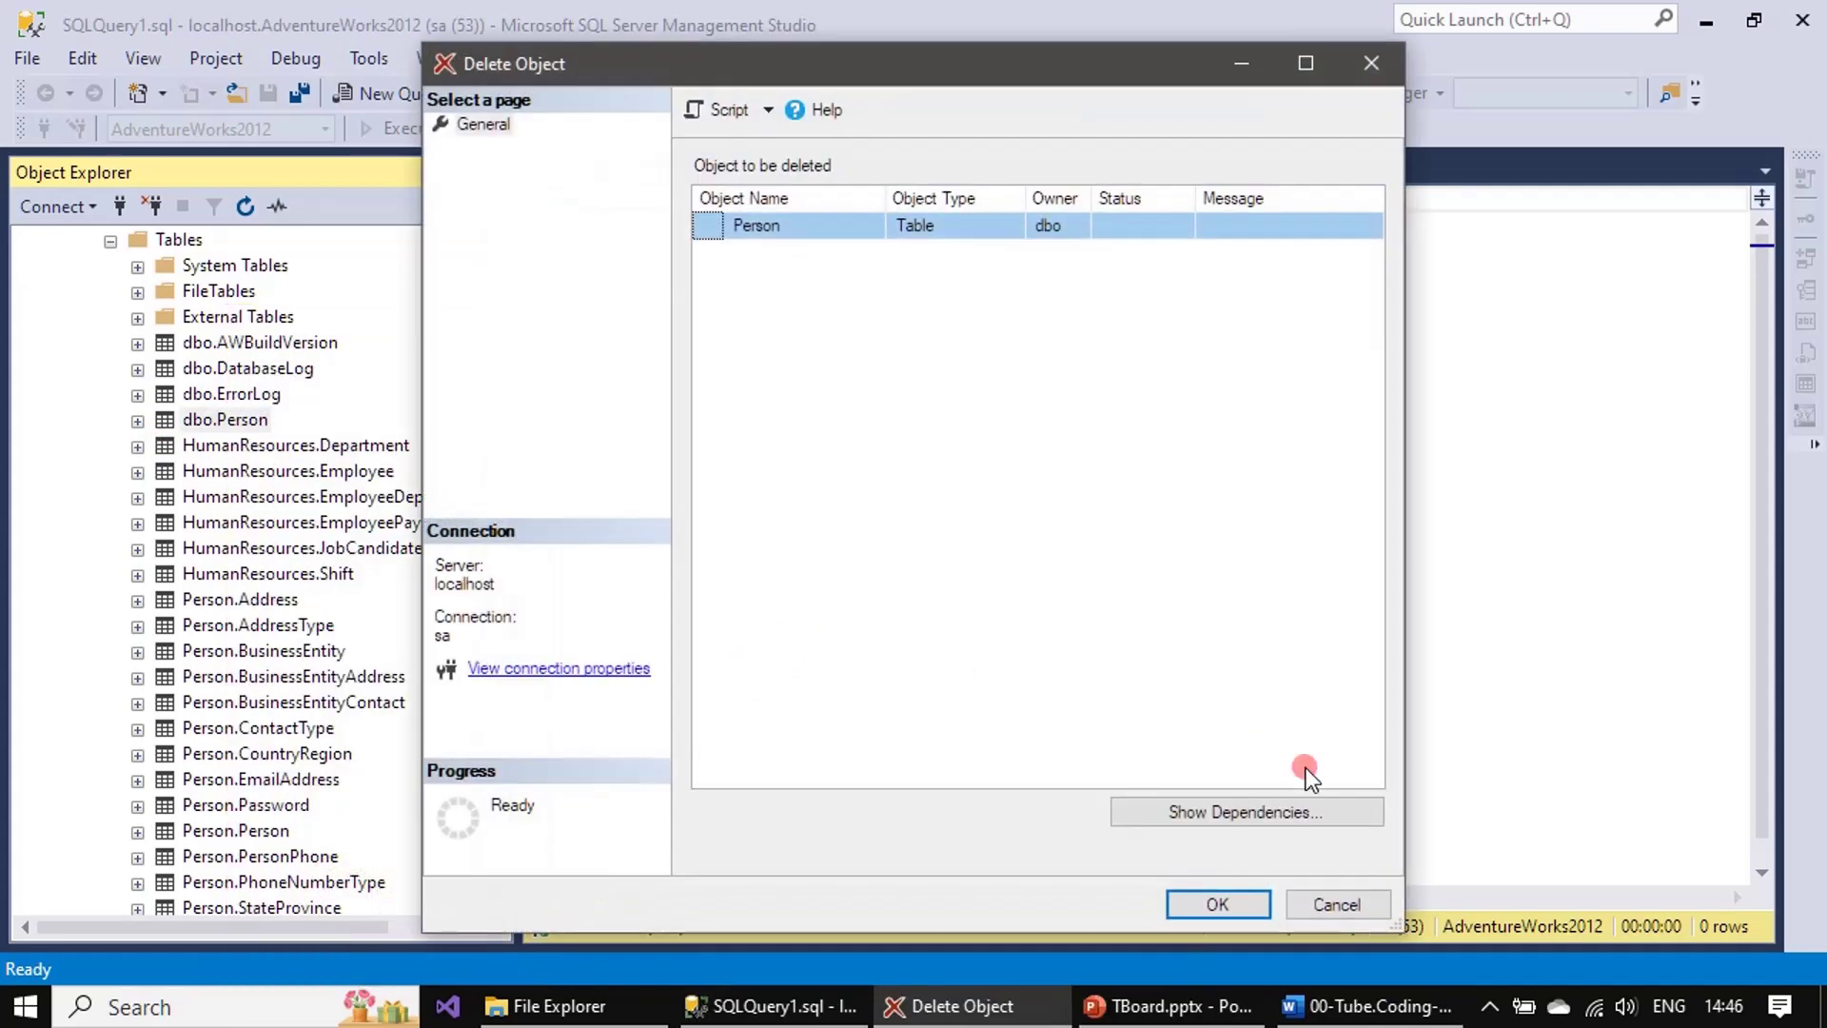
click(1220, 905)
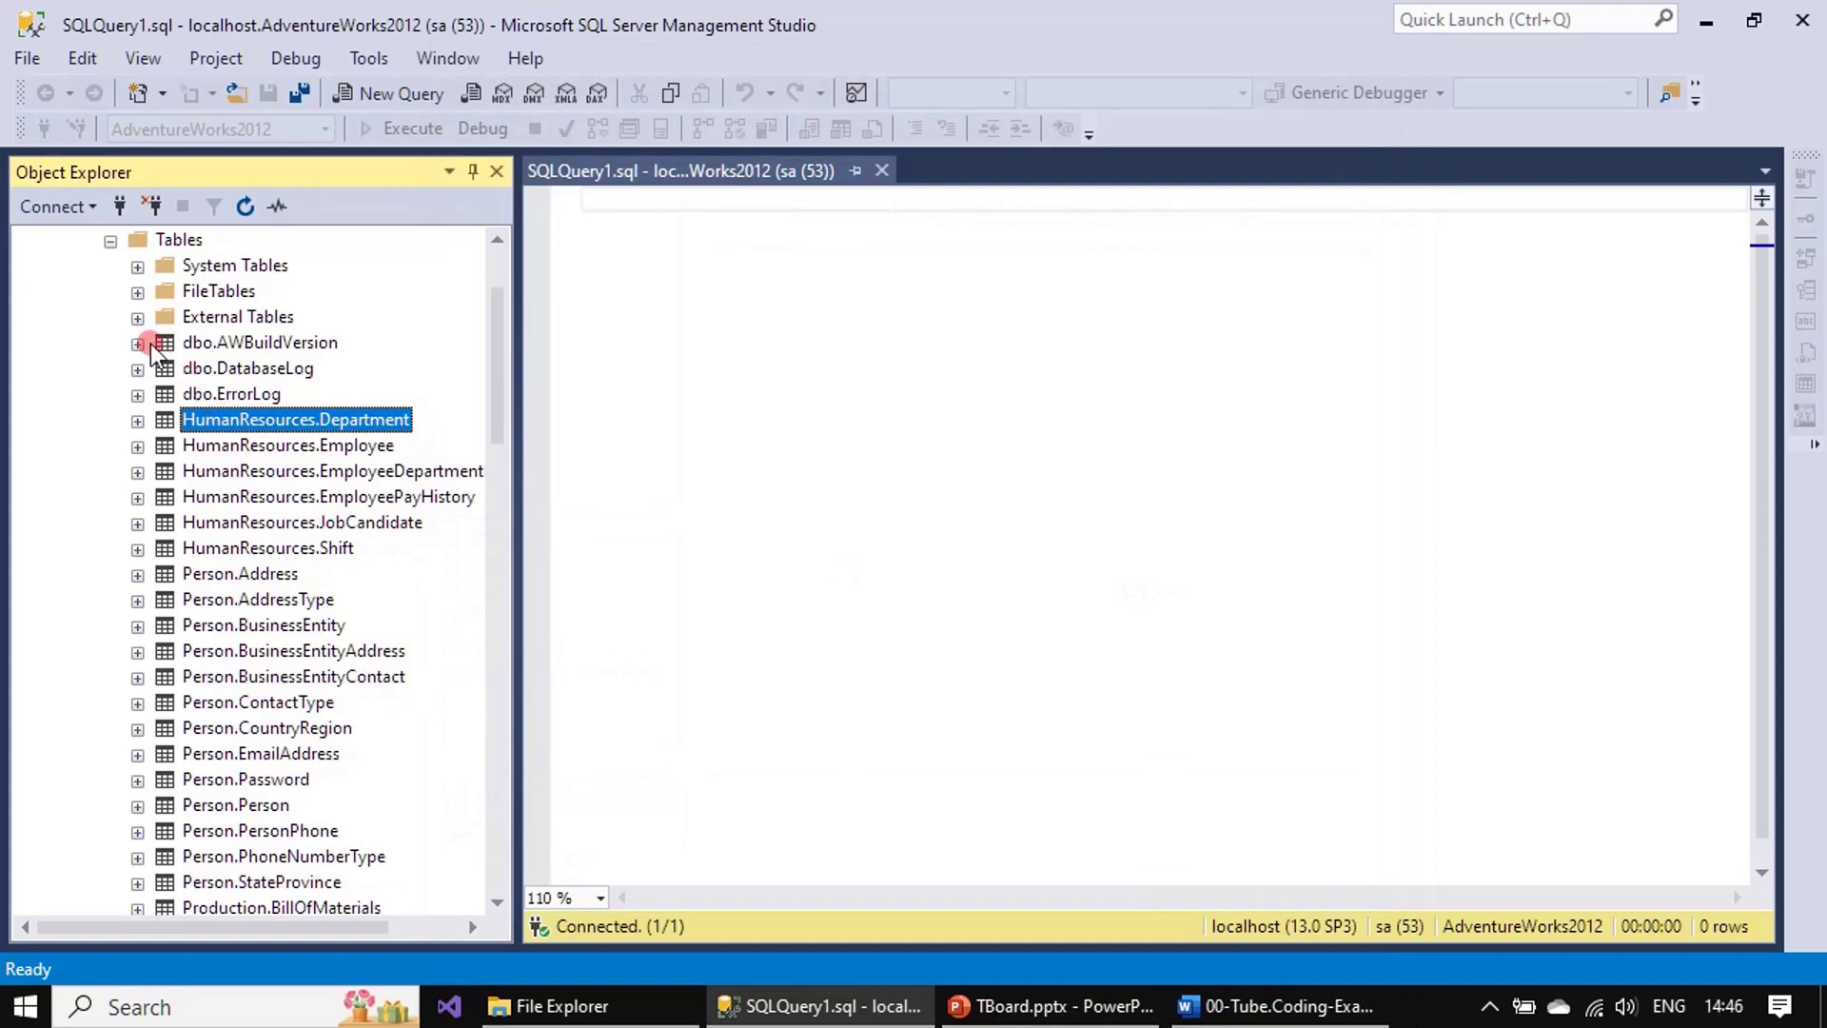
scroll(232, 262, up, 1)
scroll(225, 353, up, 1)
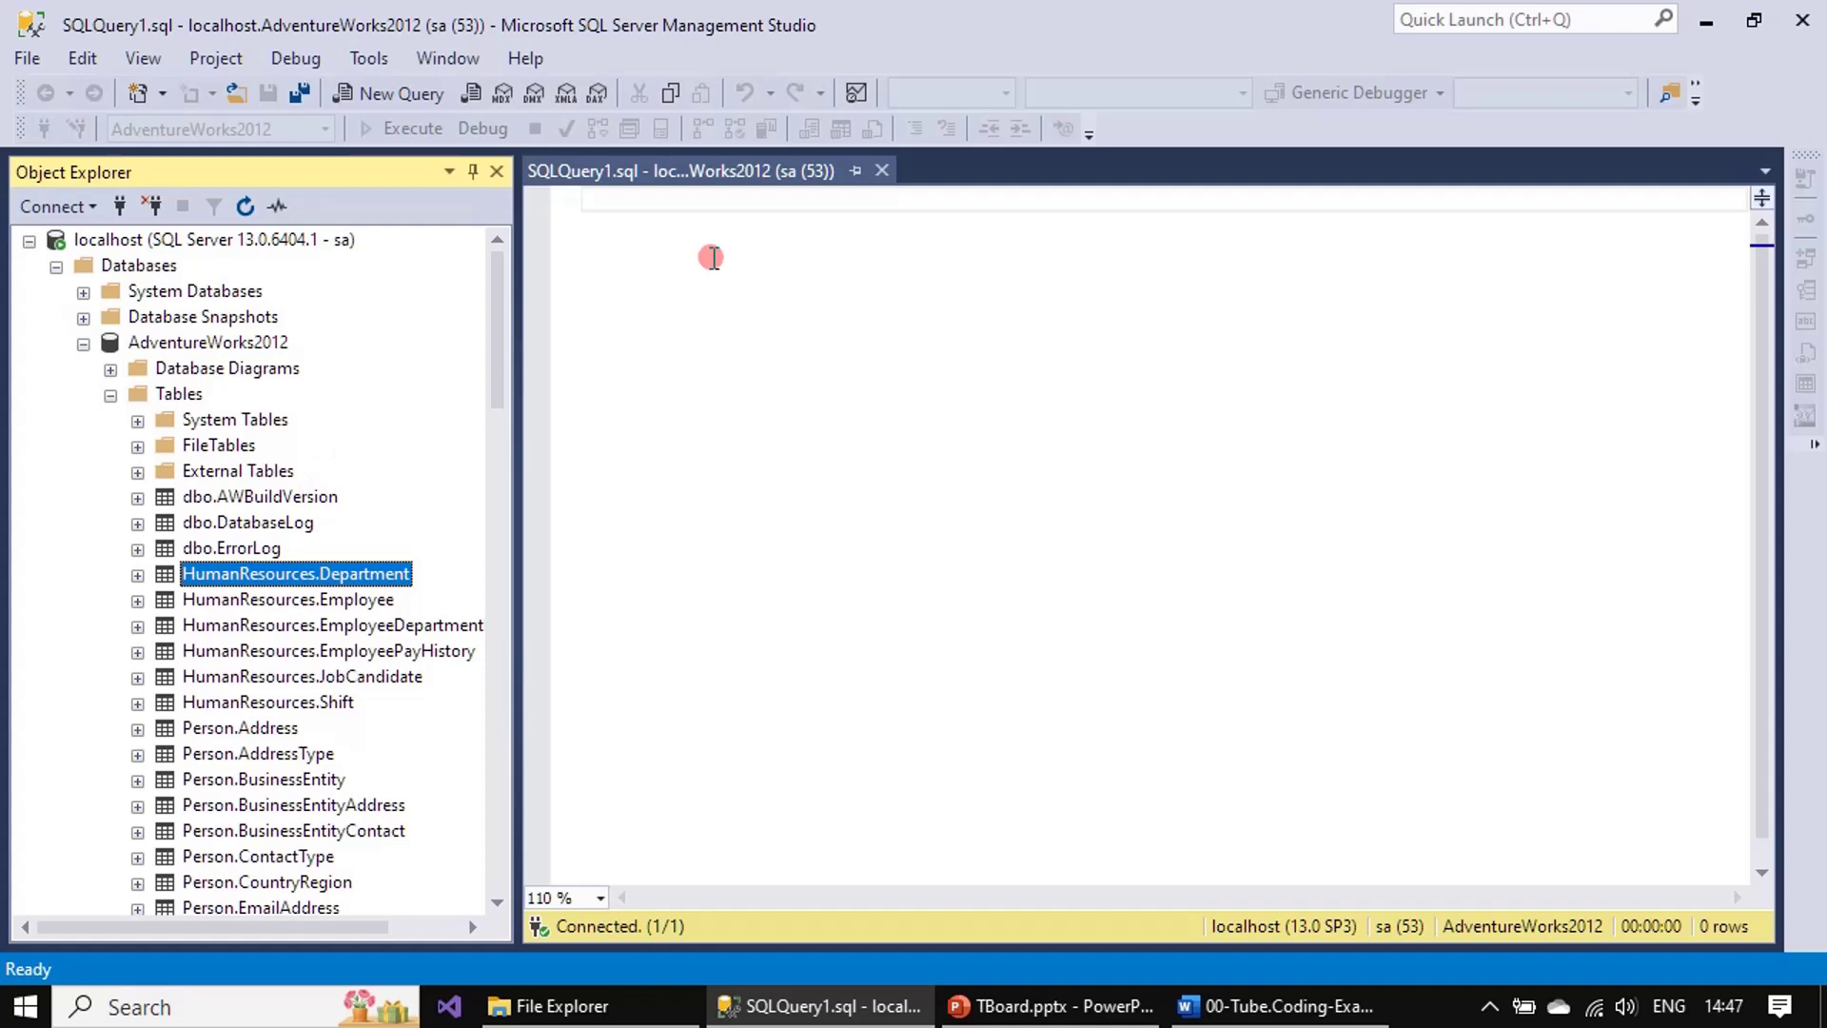
Paste the two DROP PARTITION statements and execute only the Scbeid scheme drop.
click(635, 201)
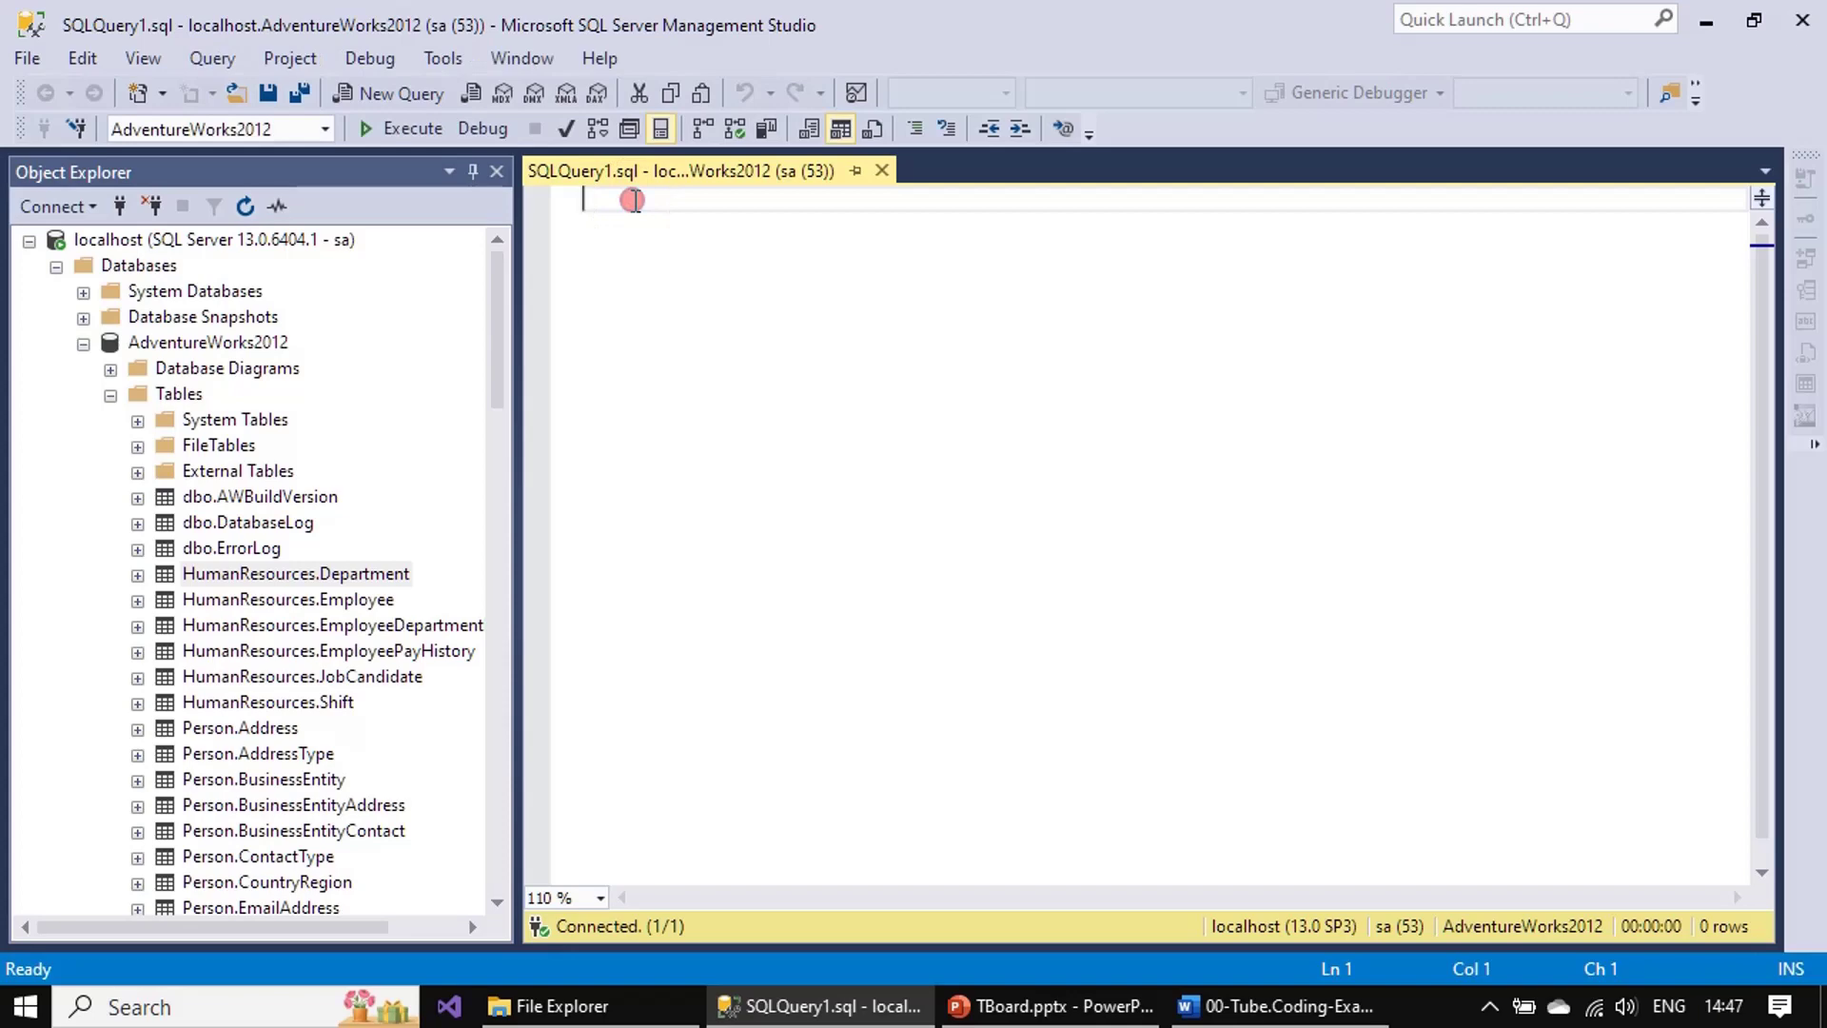
right_click(632, 201)
click(698, 284)
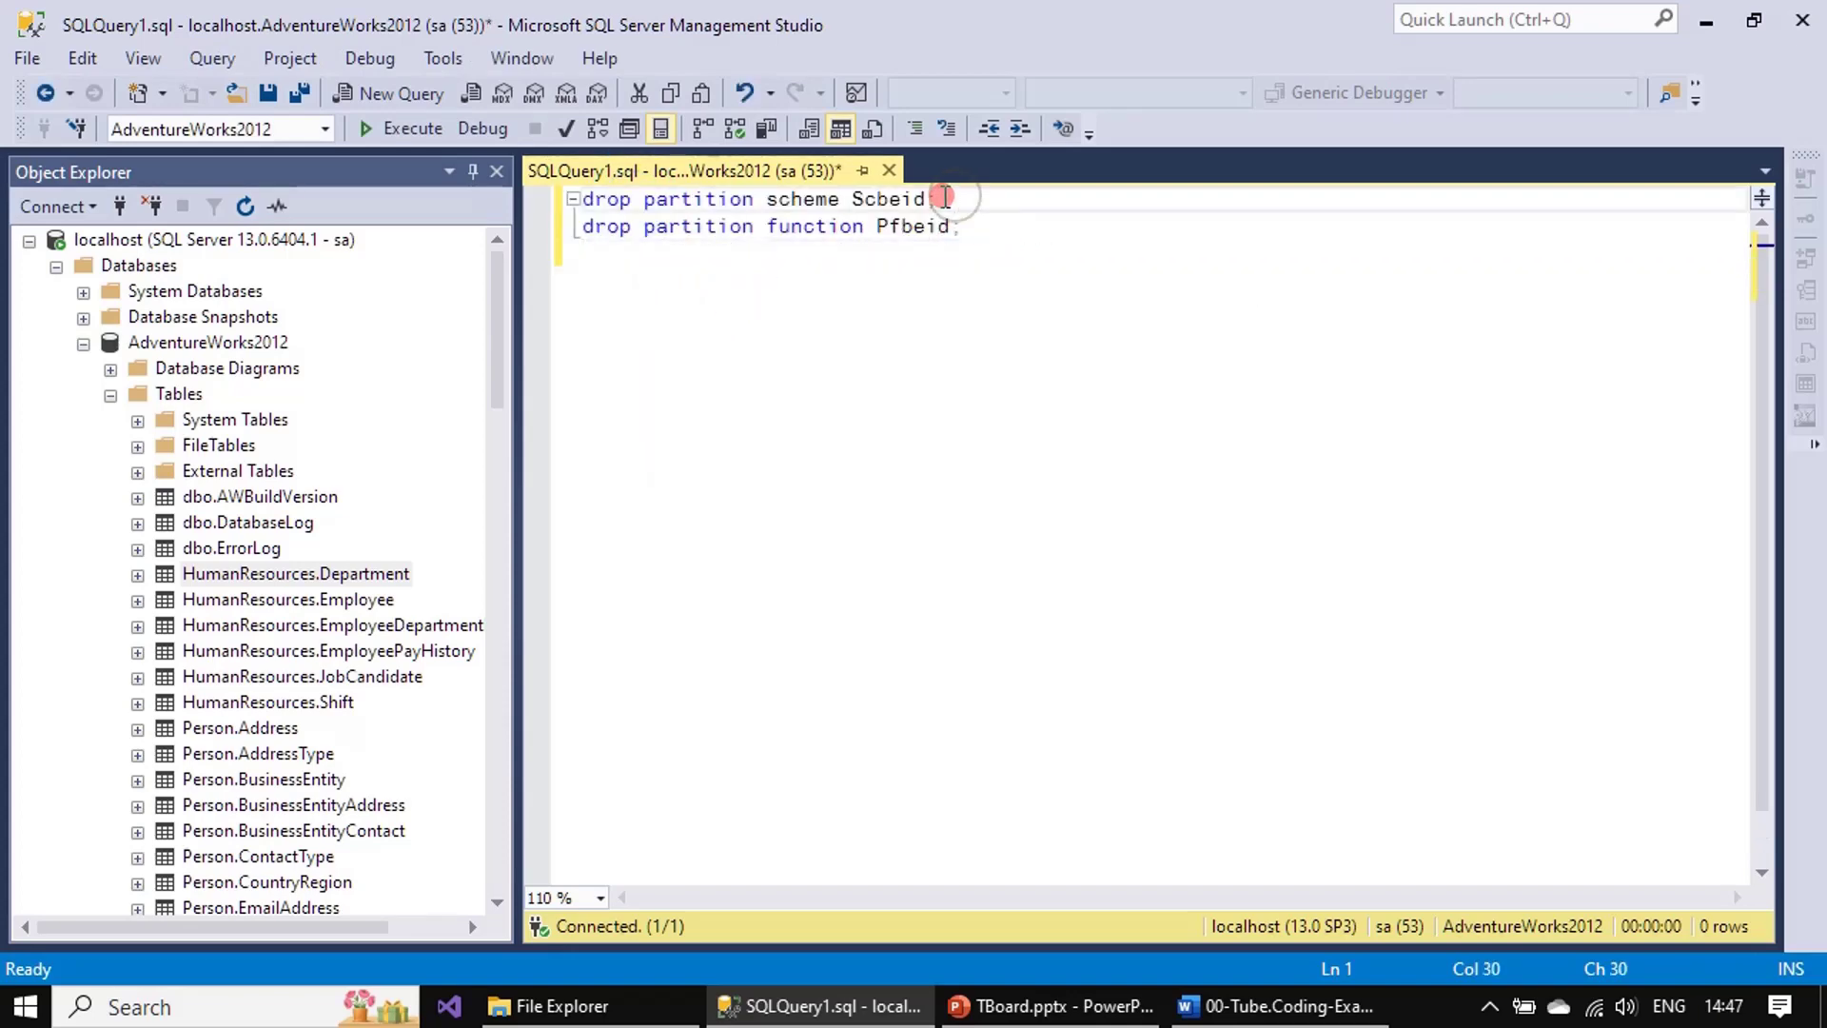
drag(954, 199, 480, 193)
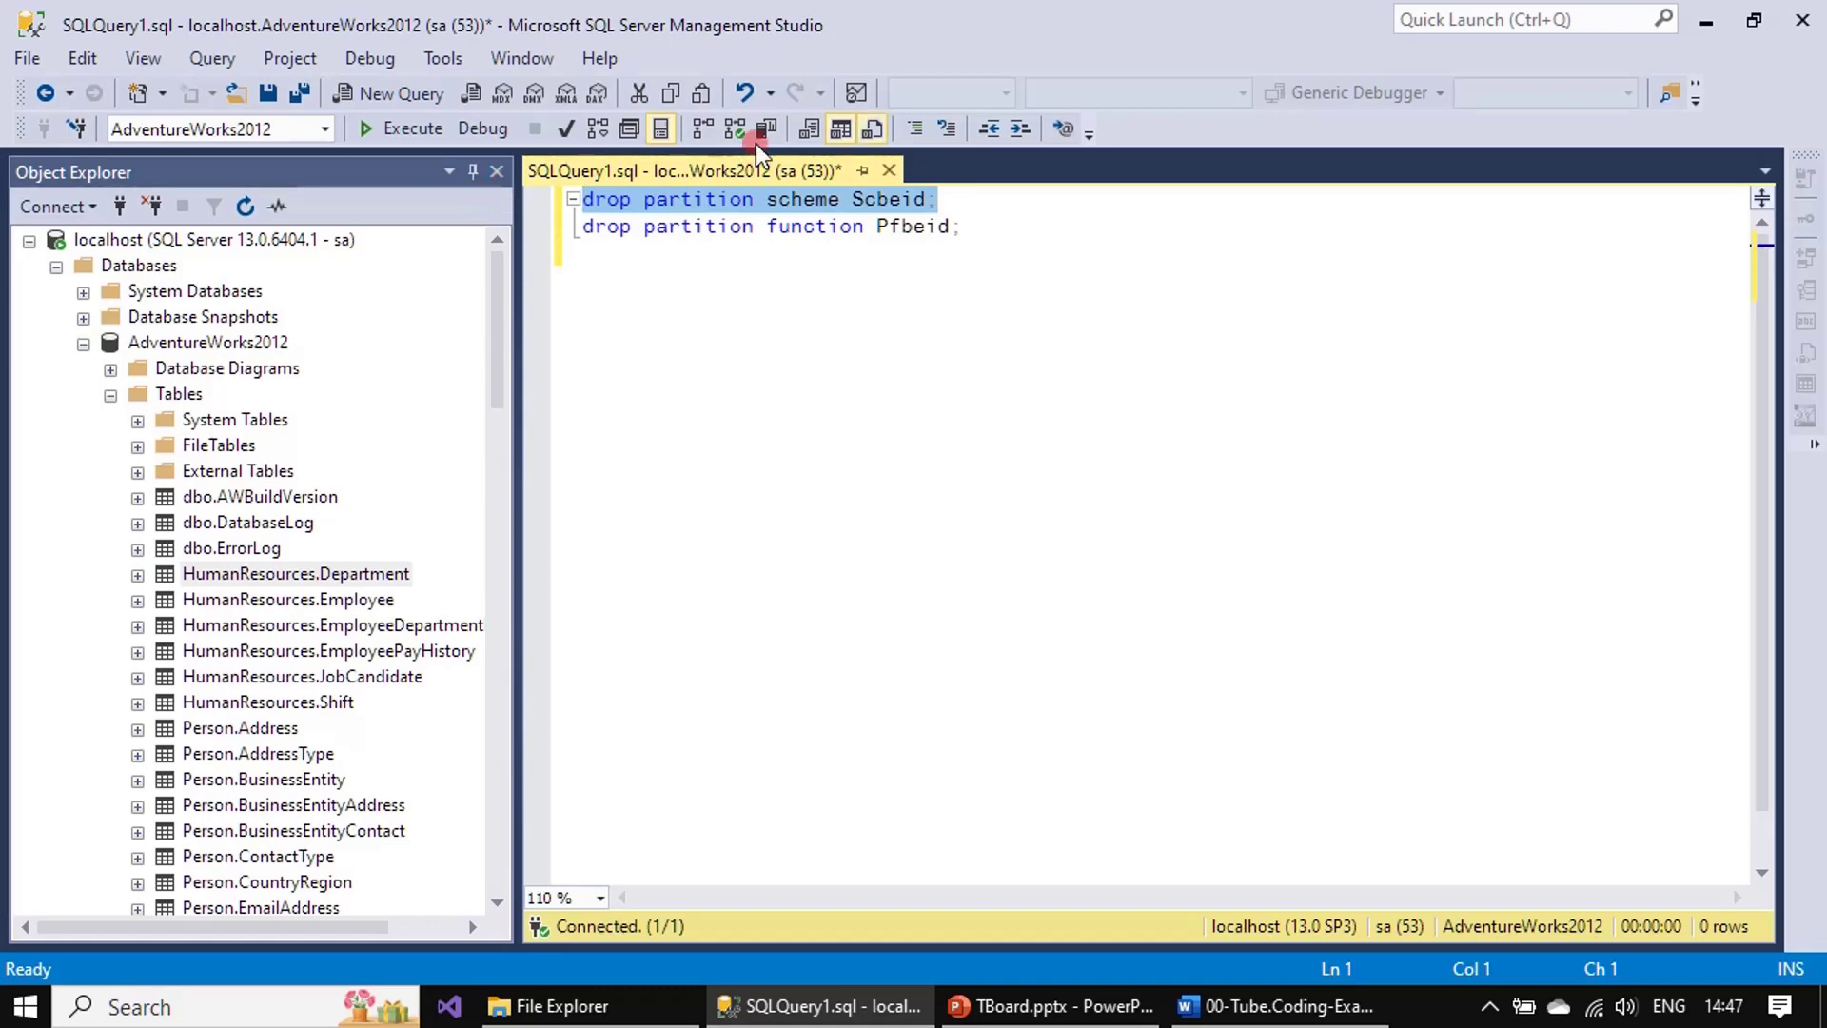
click(1004, 225)
key(shift+Down)
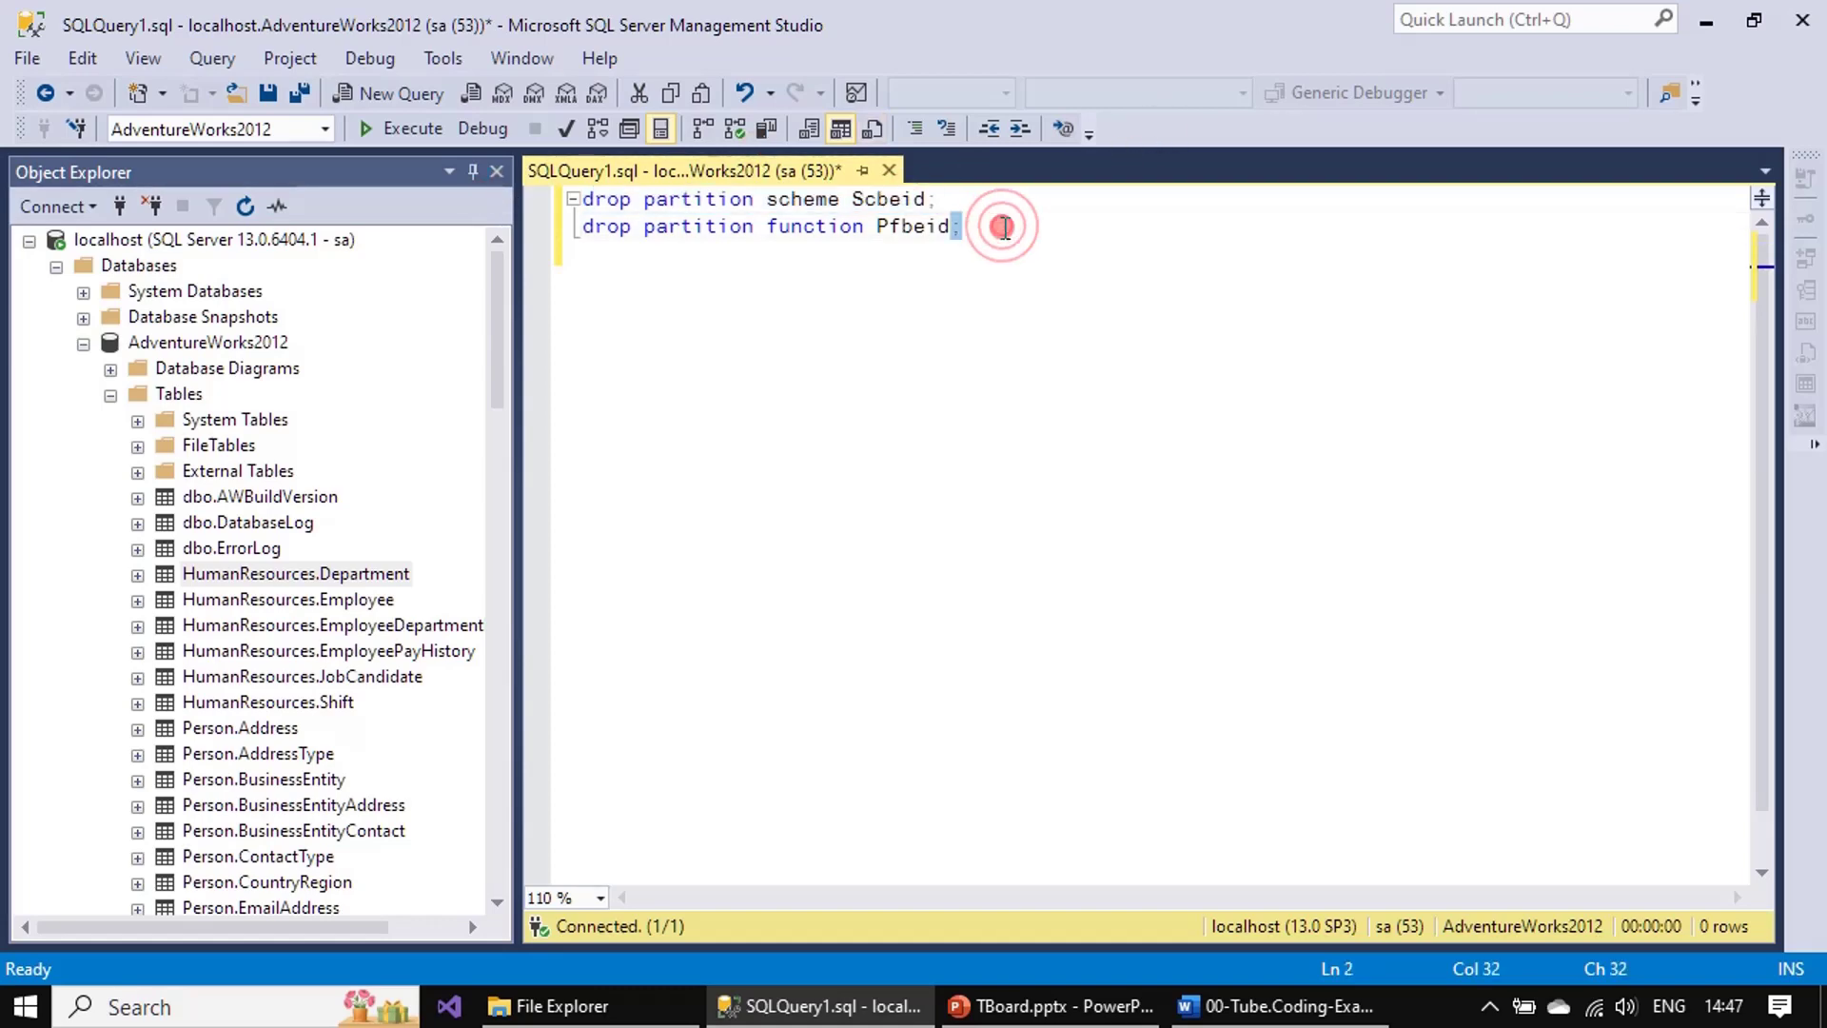
click(943, 203)
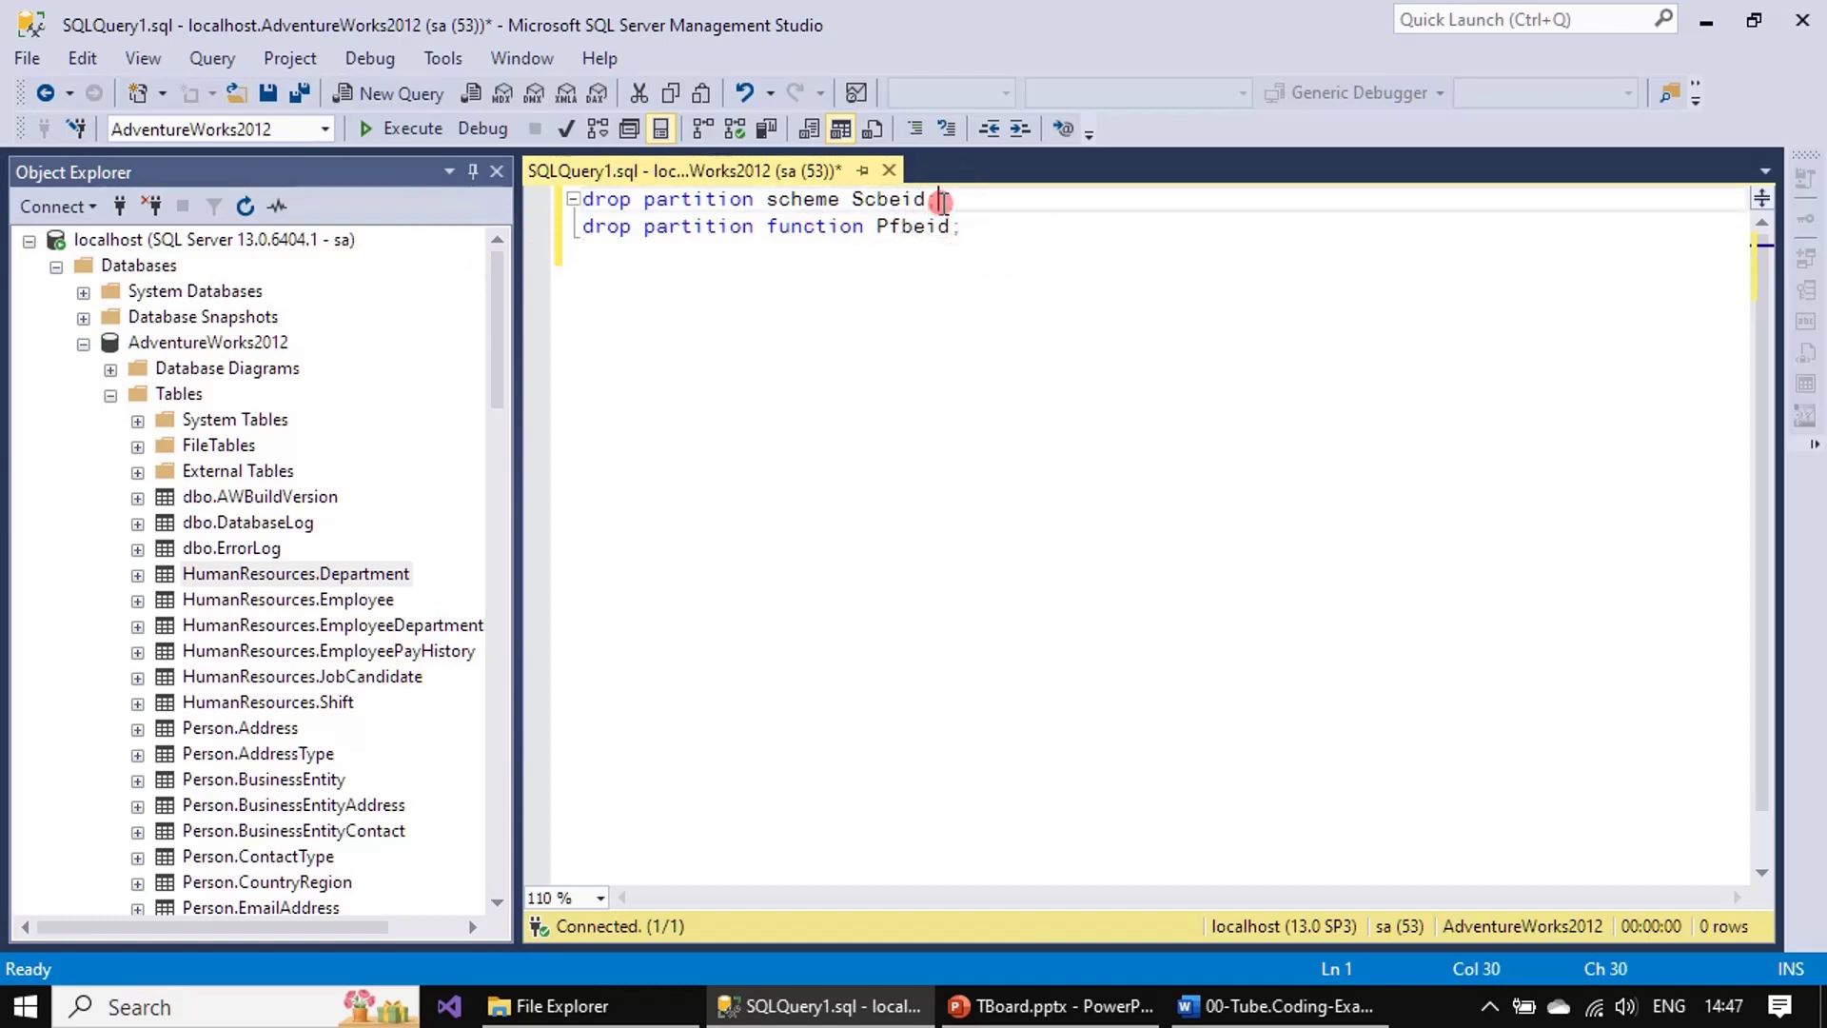
key(shift+Home)
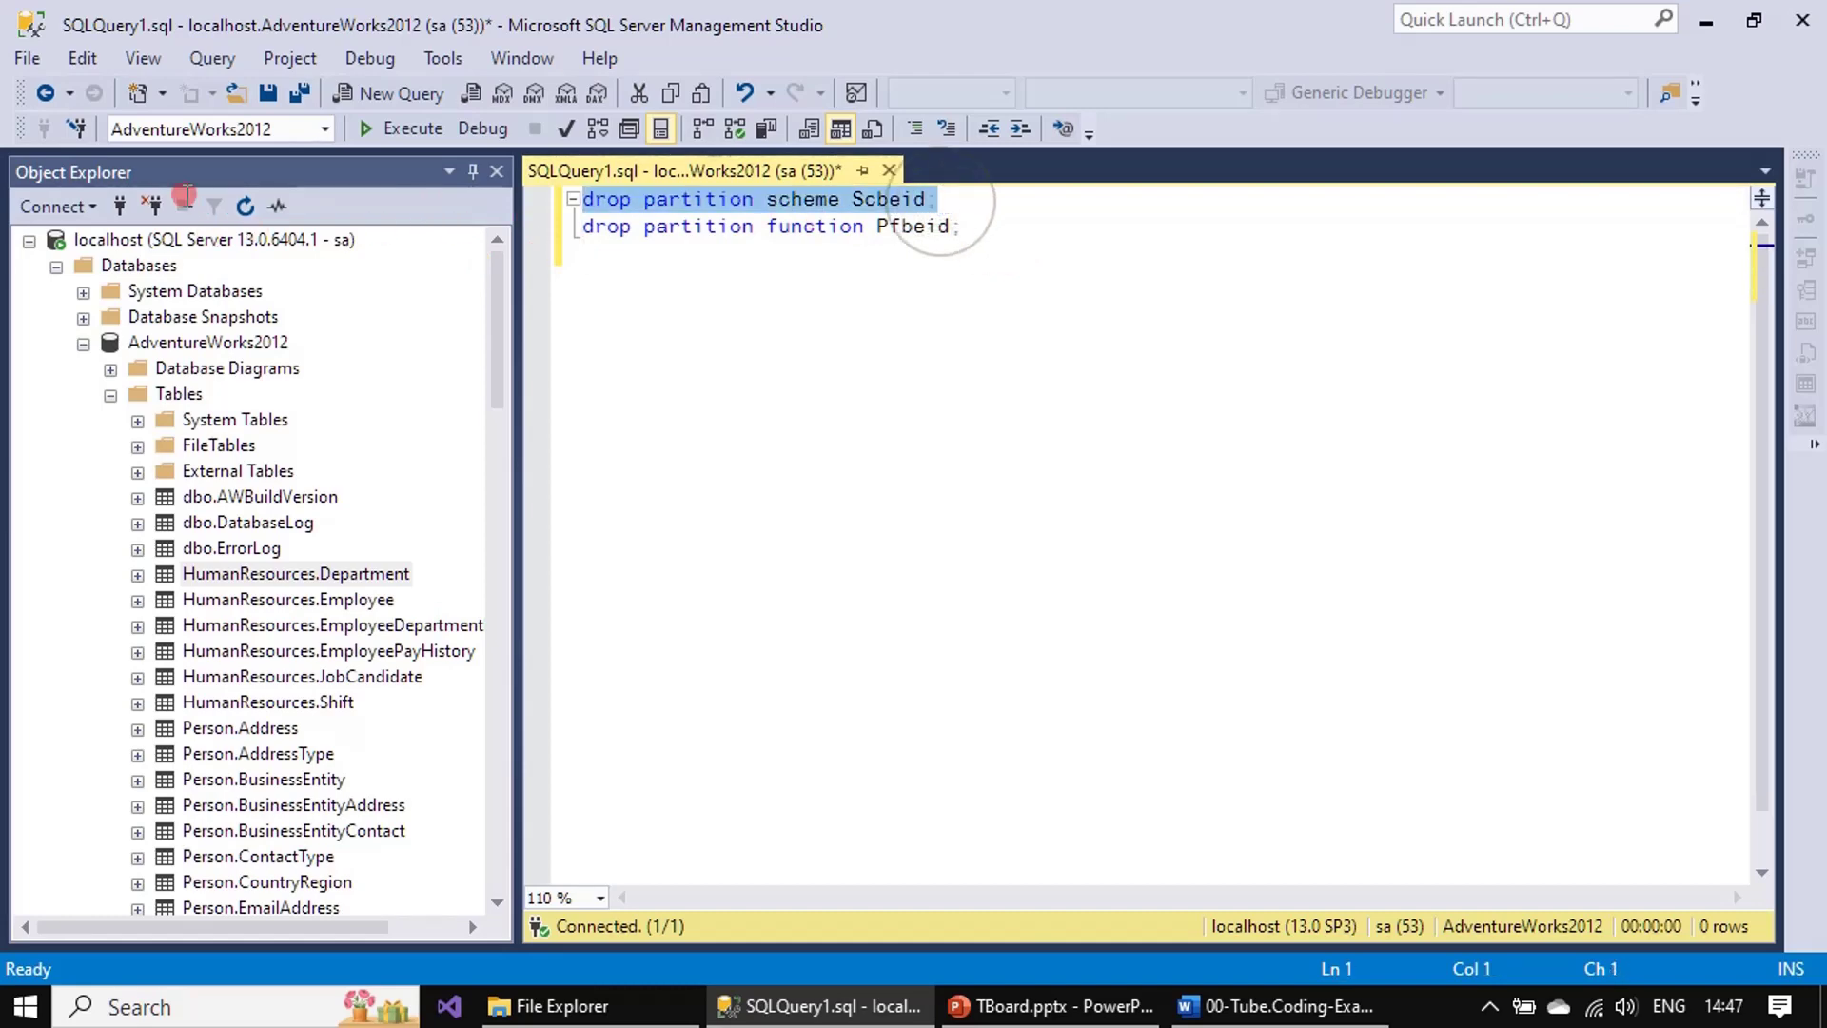
click(411, 128)
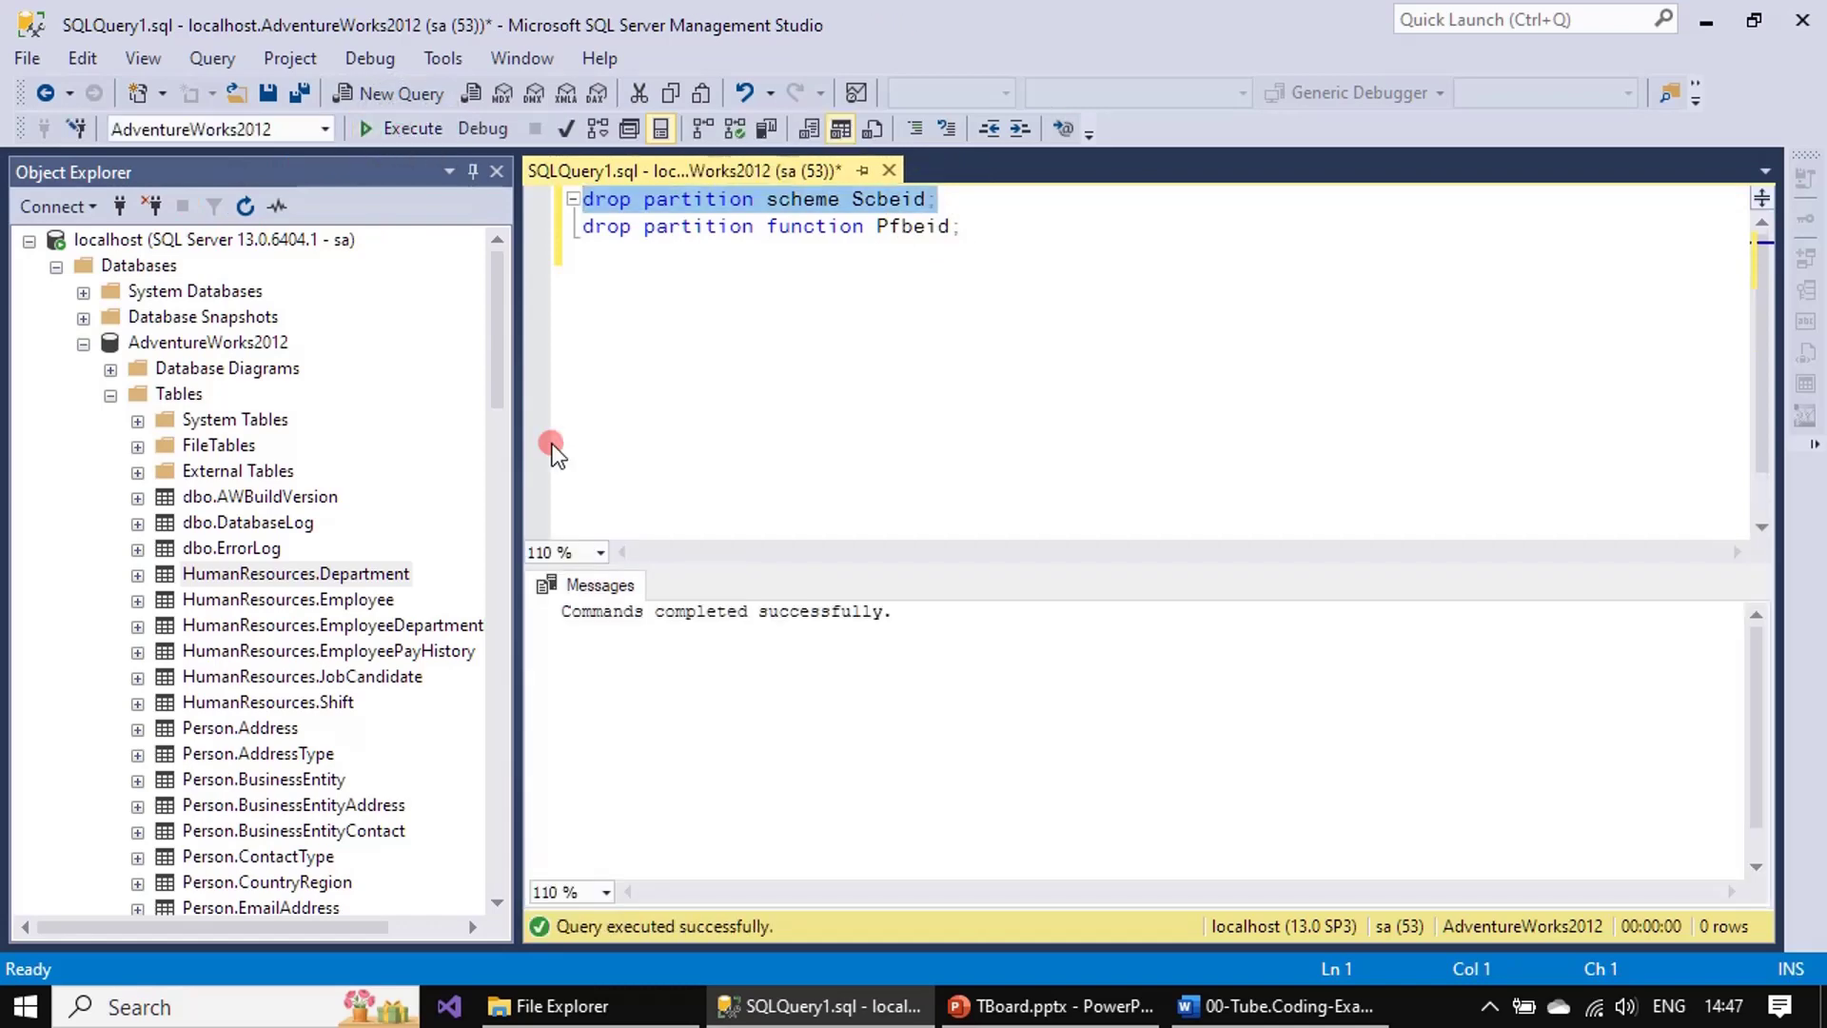
Execute only the DROP PARTITION FUNCTION Pfbeid statement.
click(1007, 233)
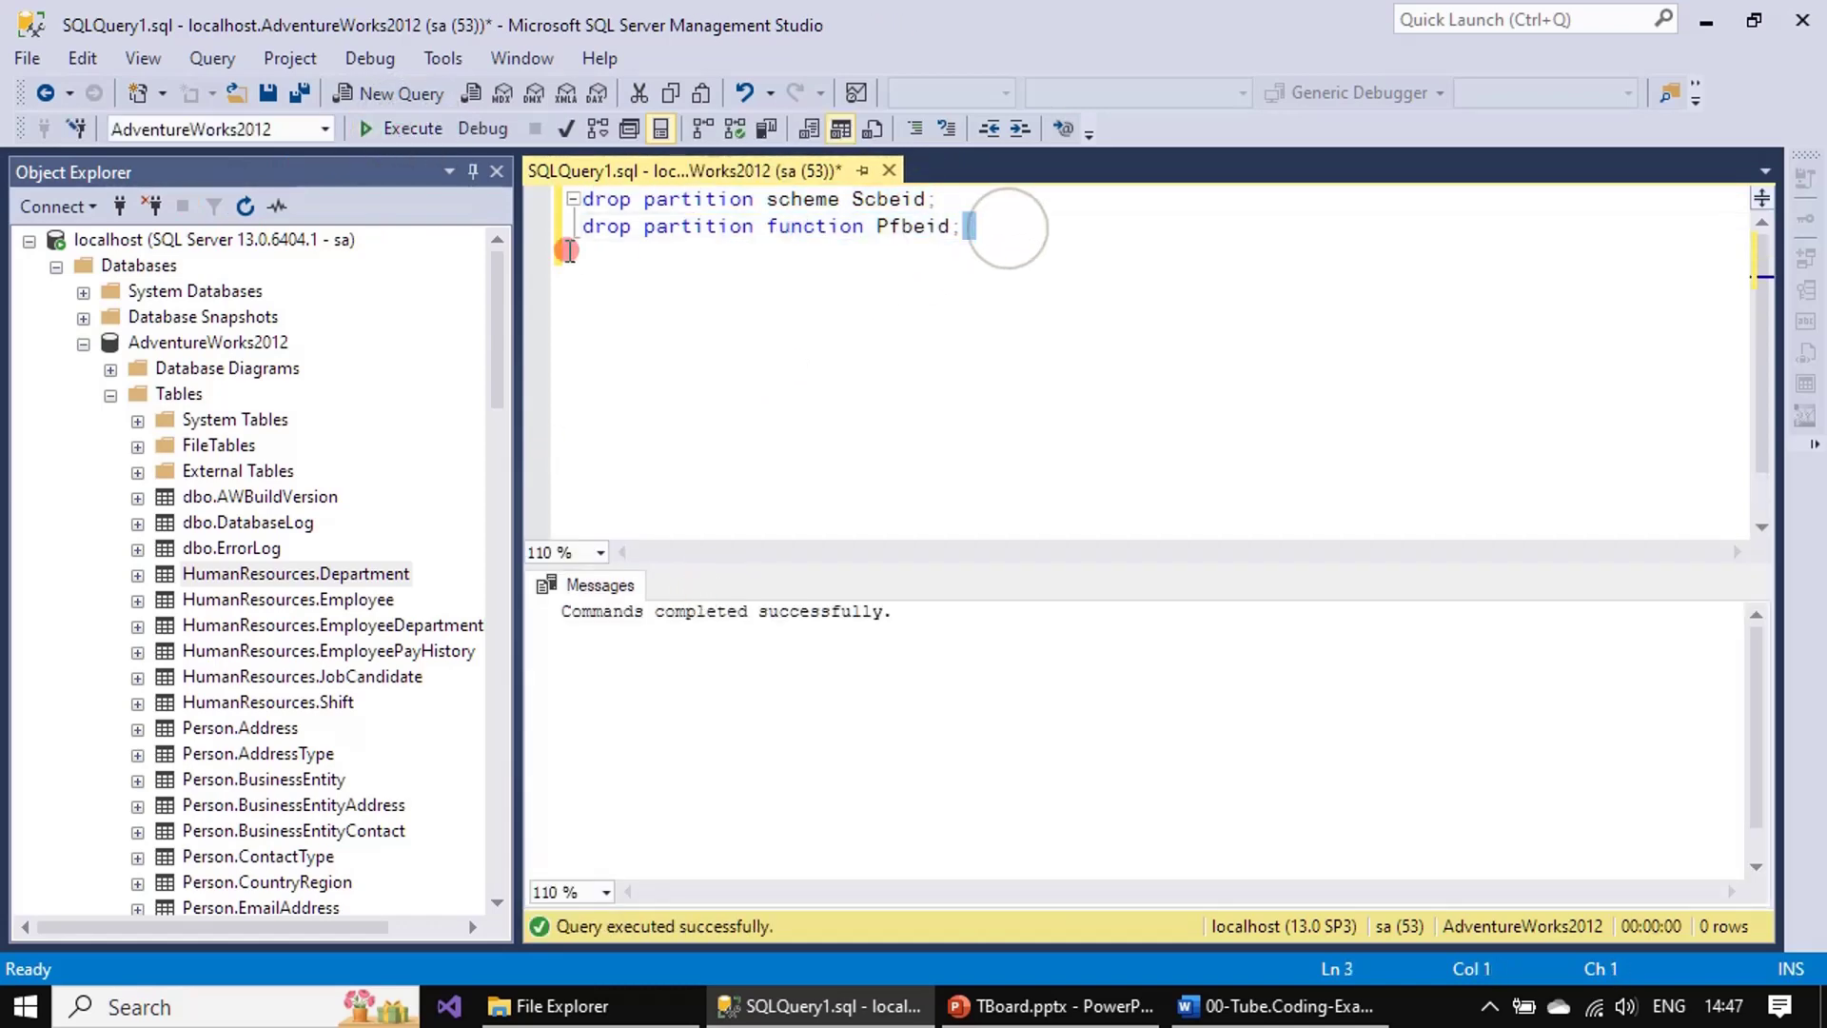
key(shift+Home)
click(418, 132)
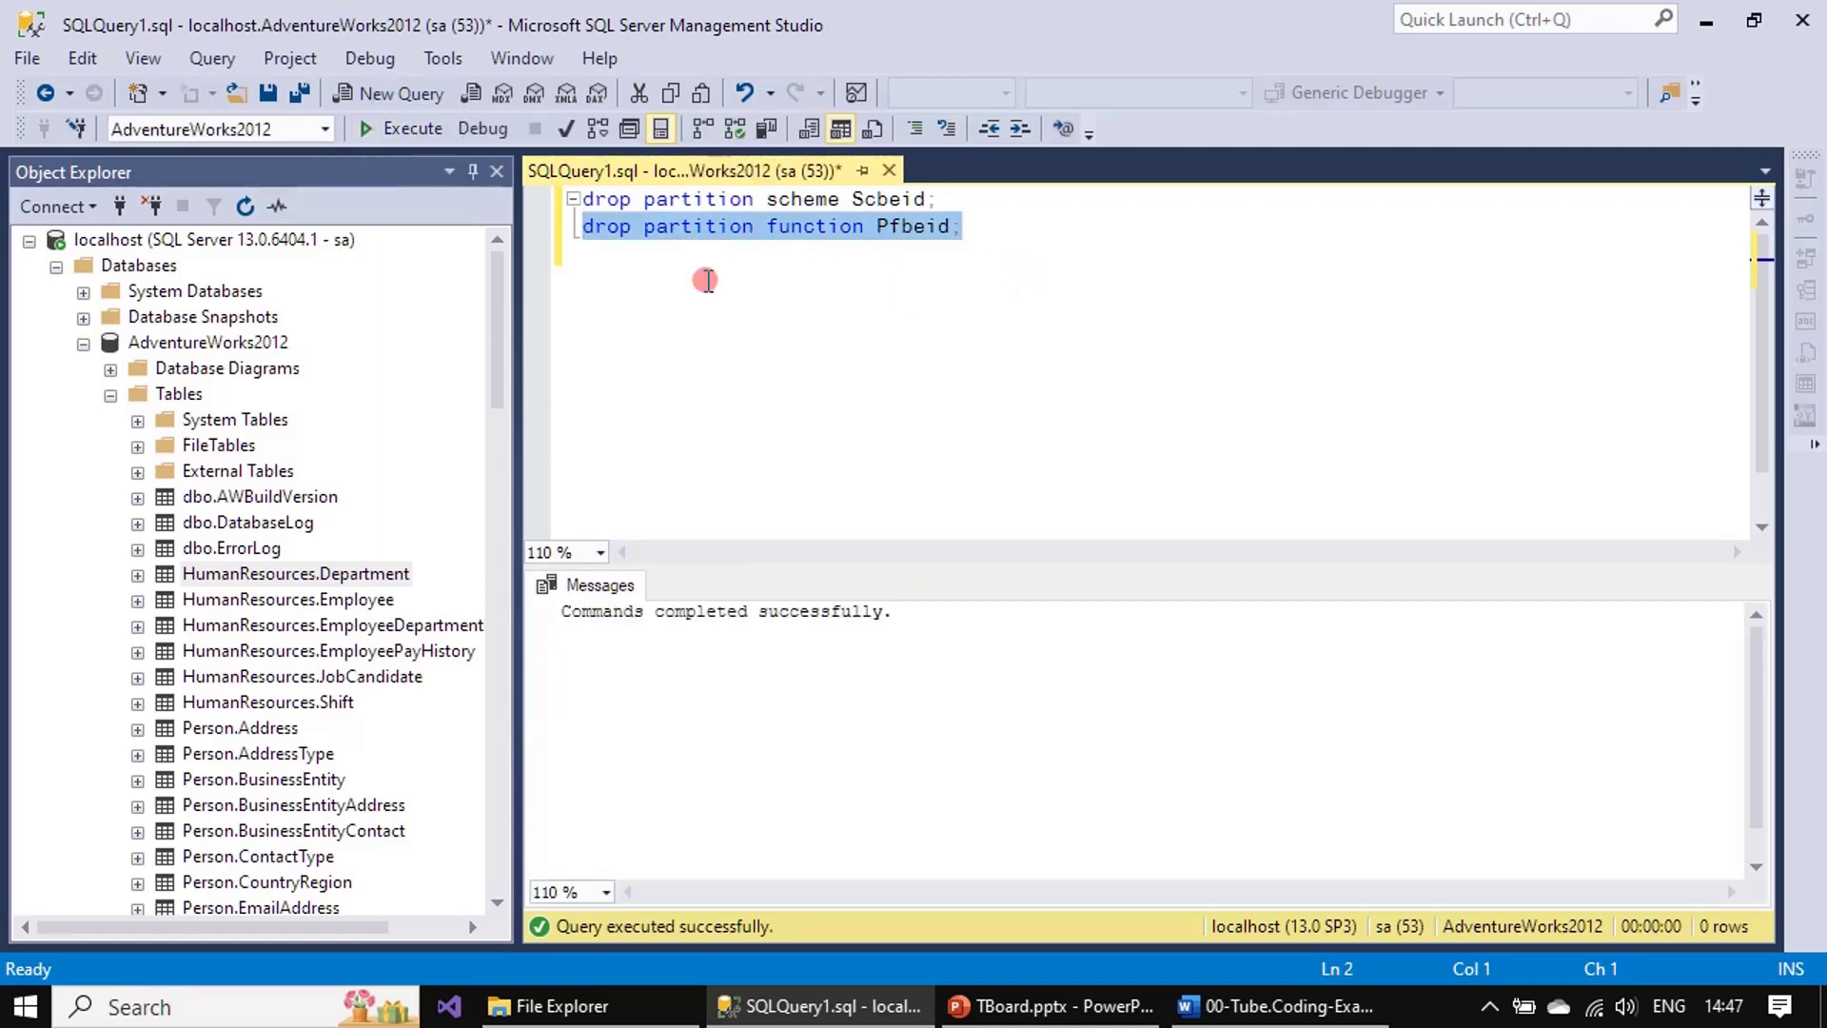
click(228, 349)
Remove data files Below6K, G6K-12K, G12K-18K and Above18K in AdventureWorks2012 Properties.
right_click(228, 349)
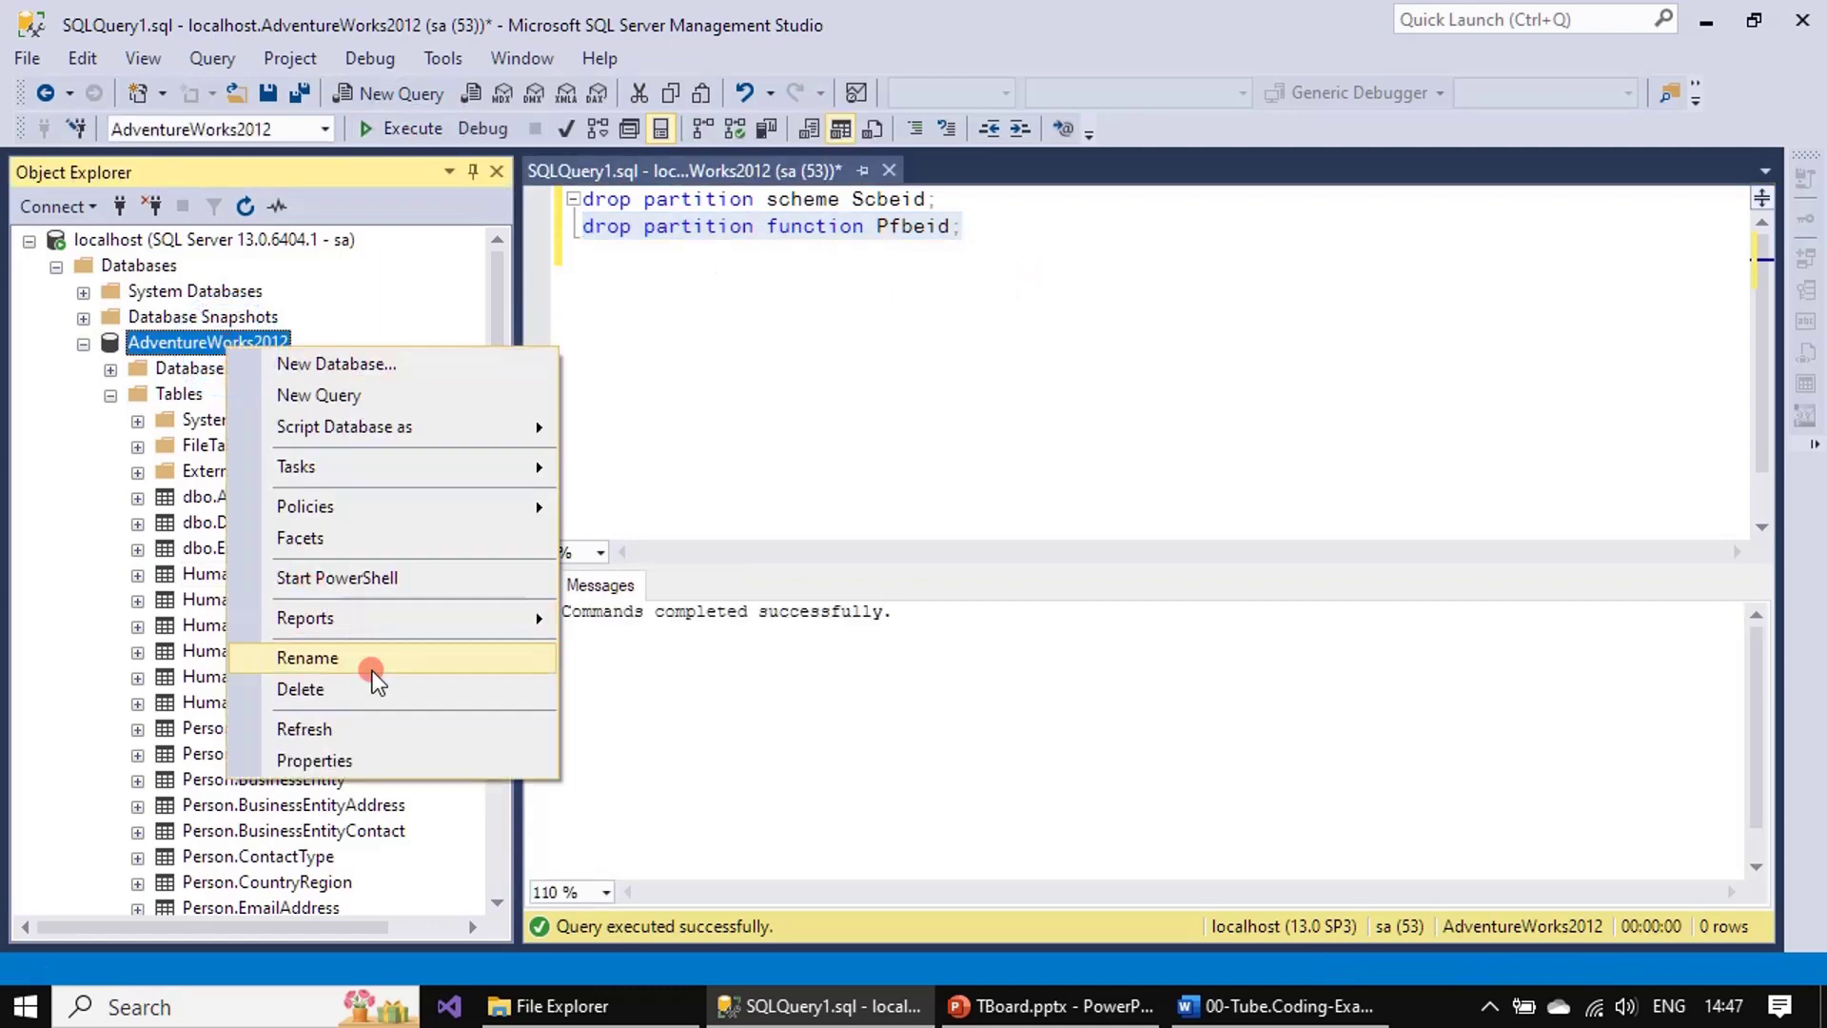
click(379, 761)
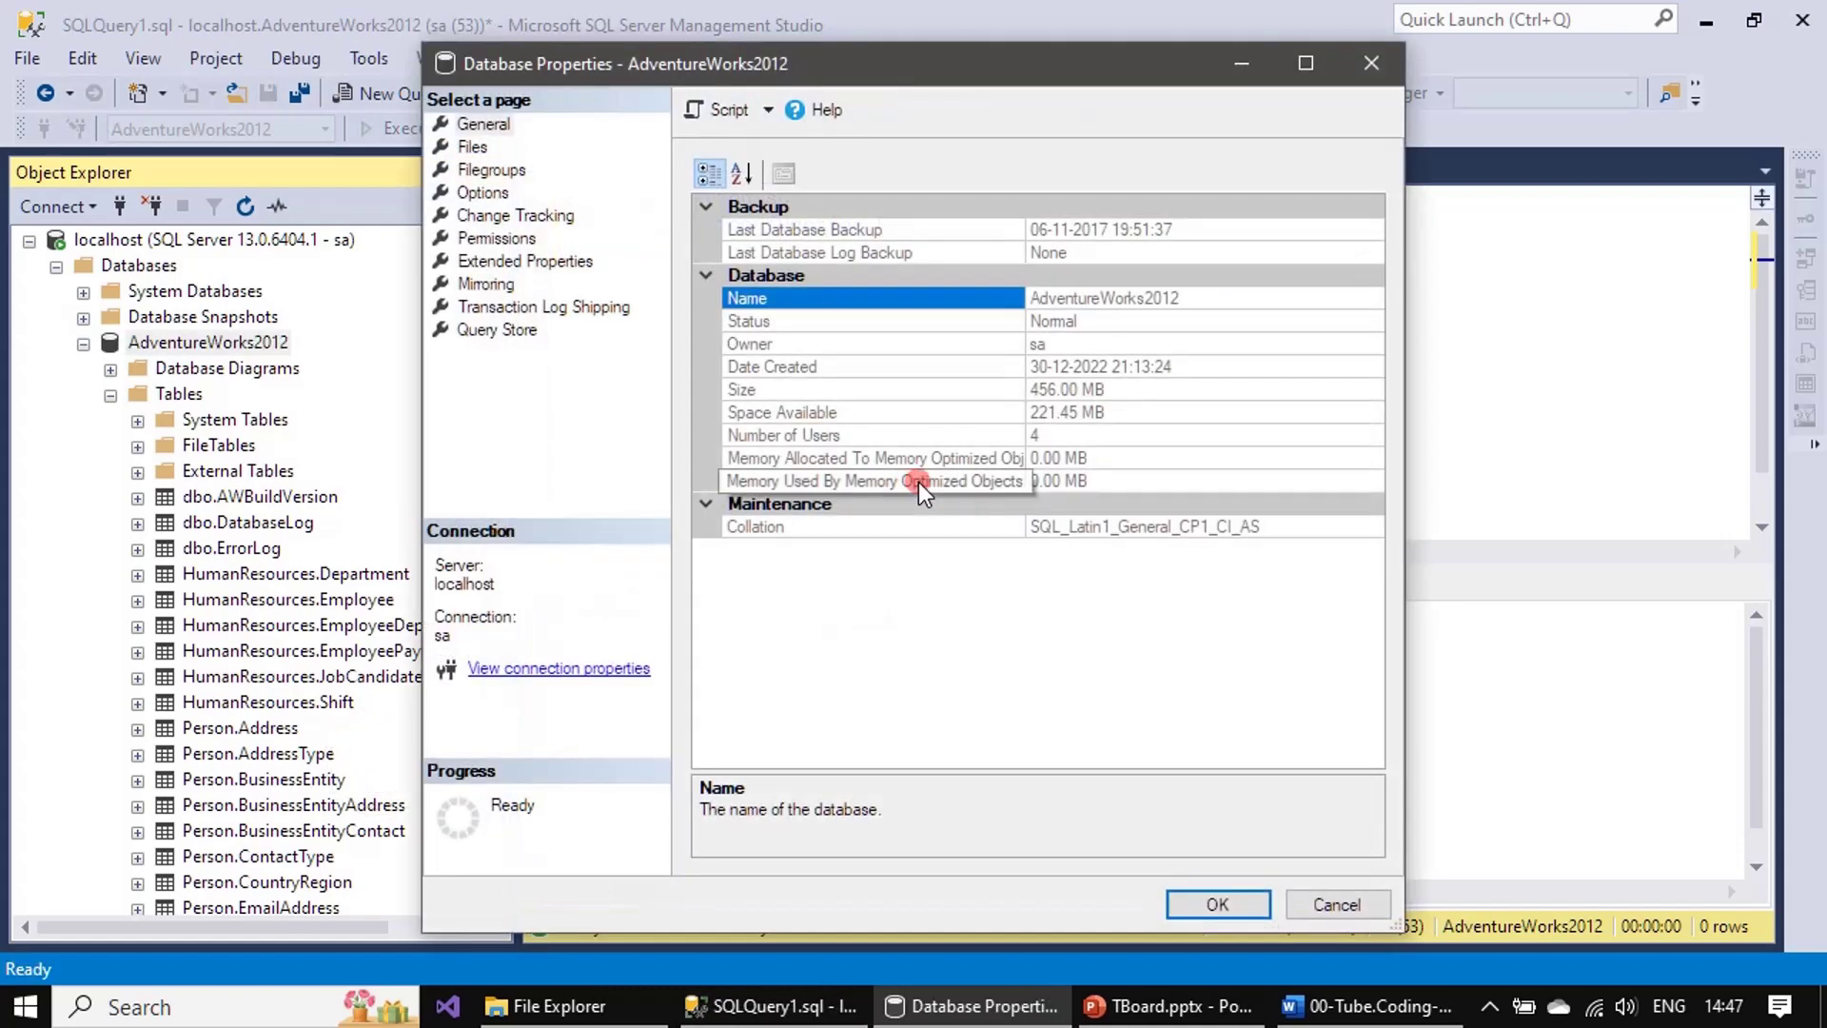
click(469, 147)
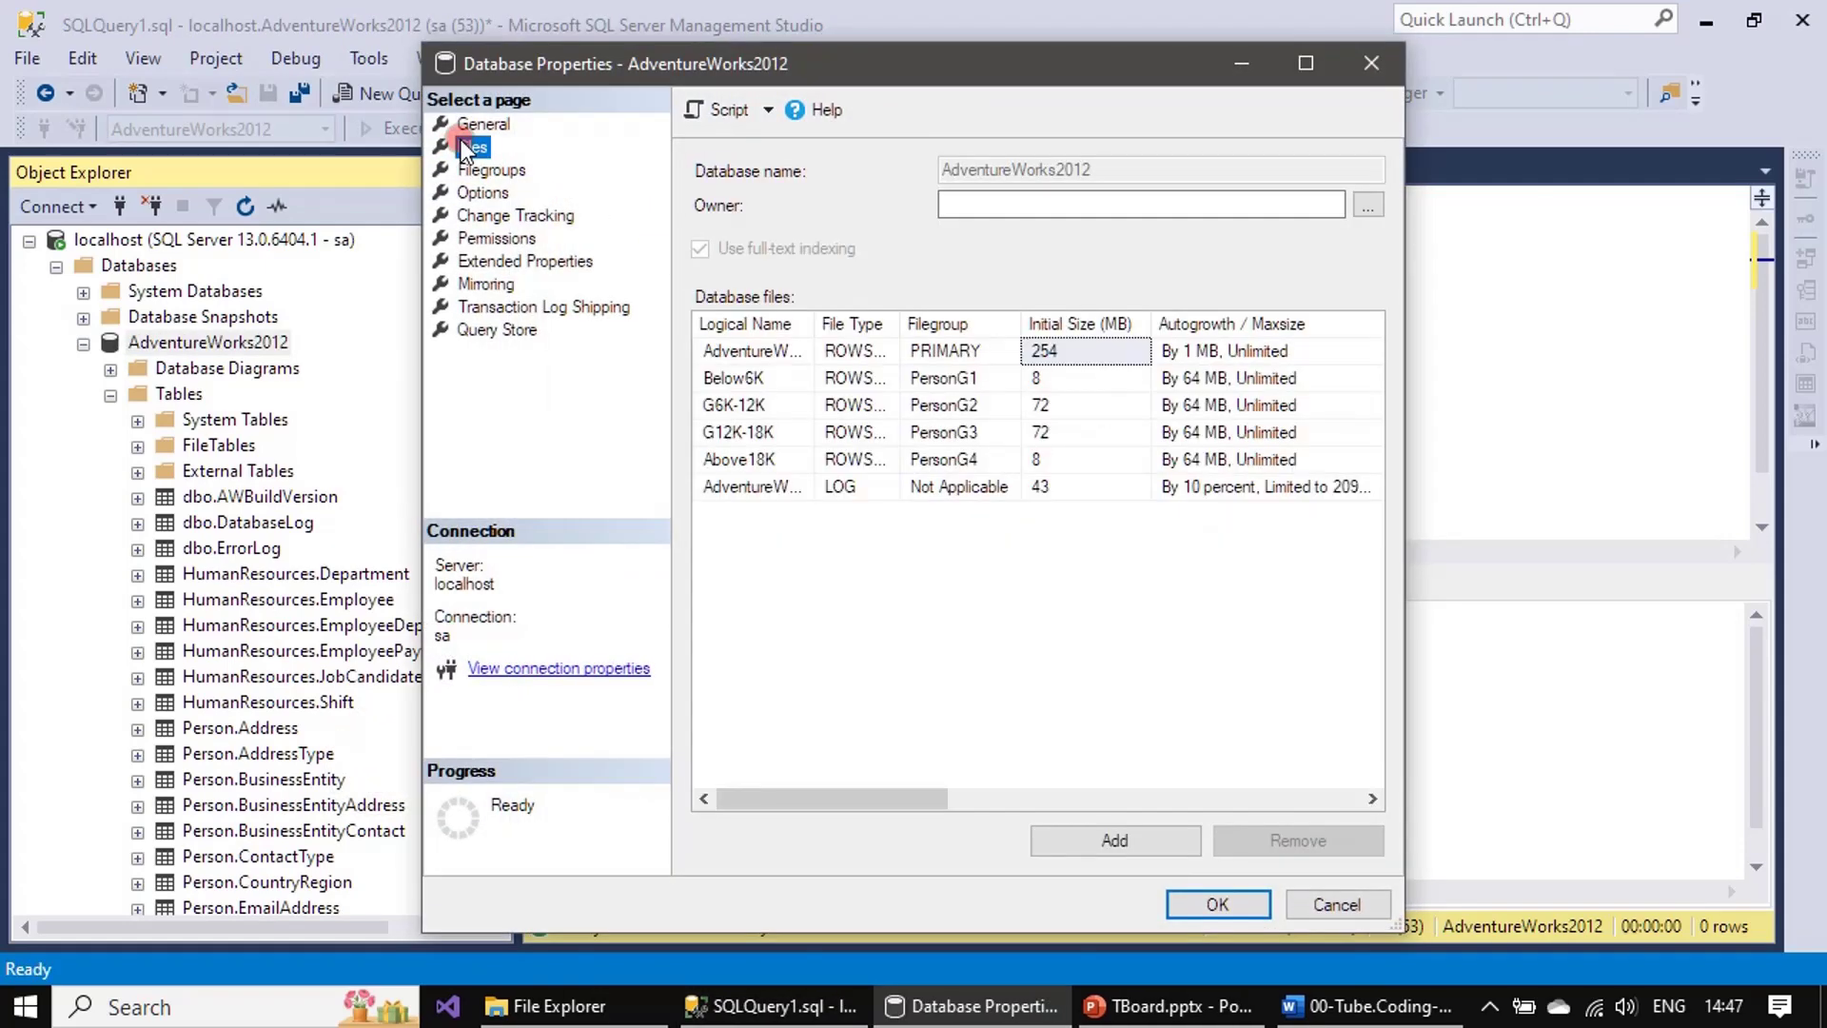
drag(1407, 387, 1809, 387)
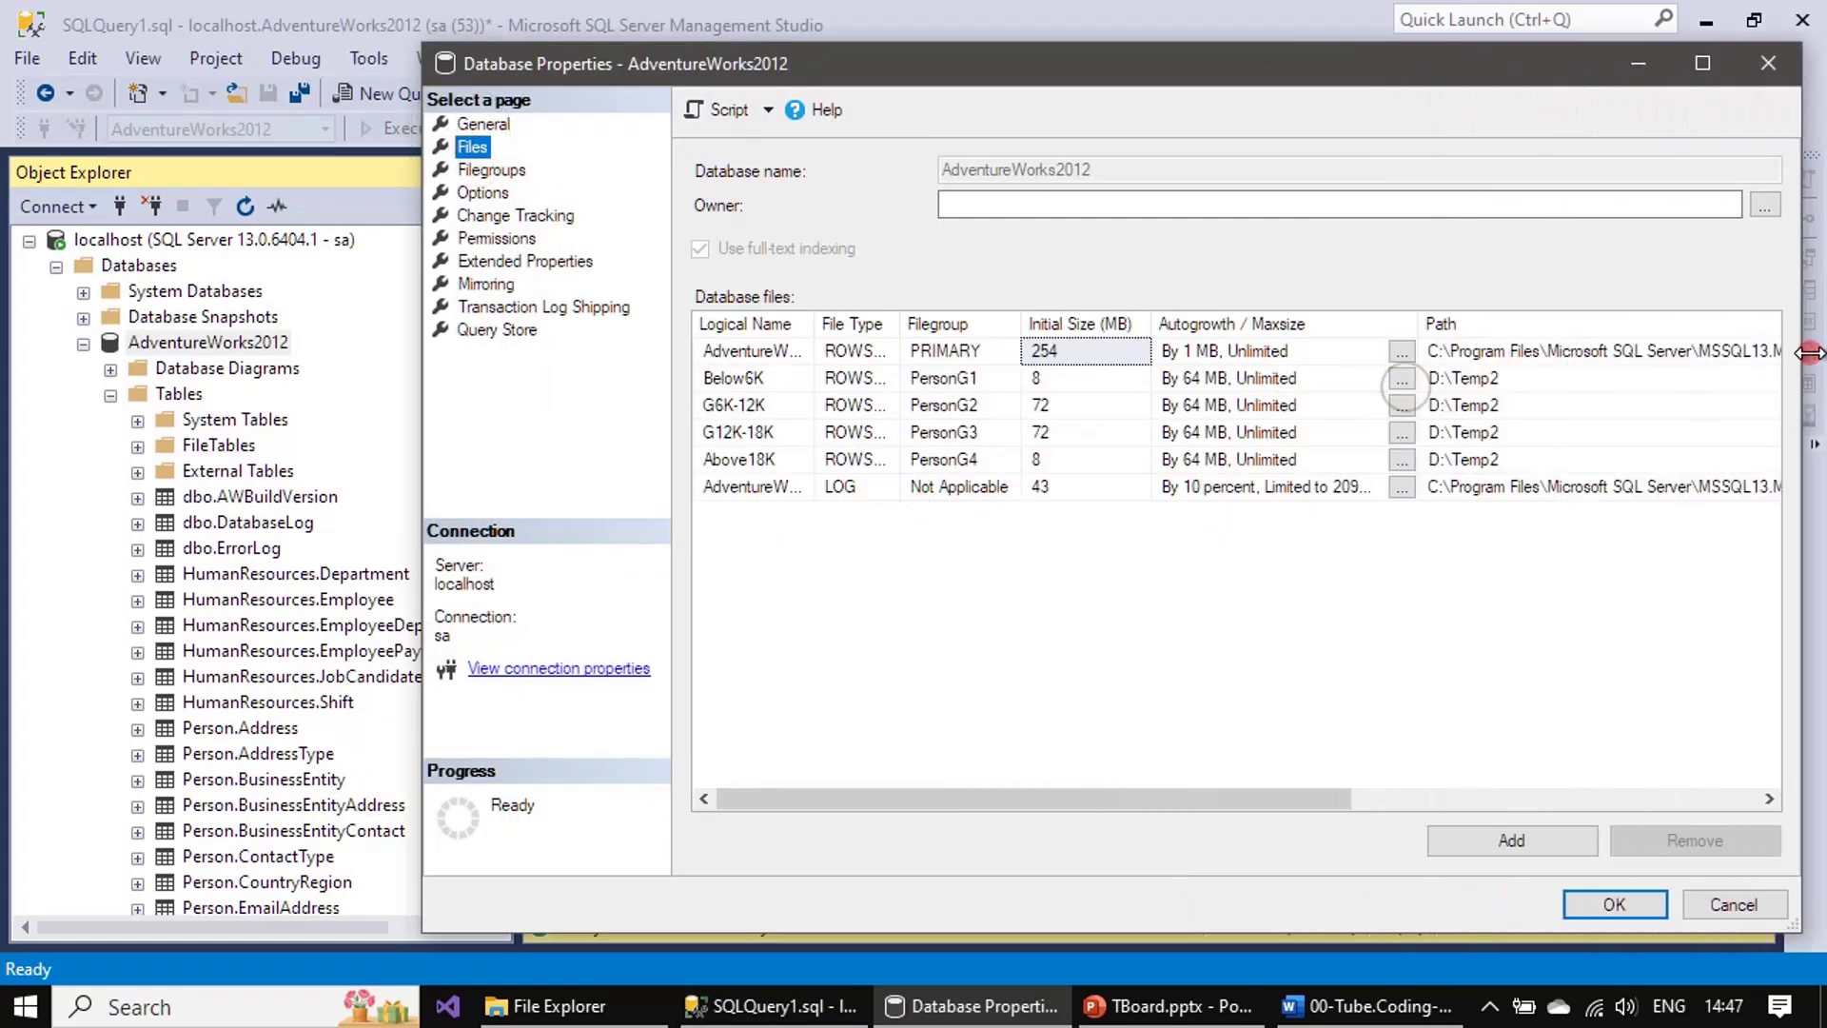
click(717, 374)
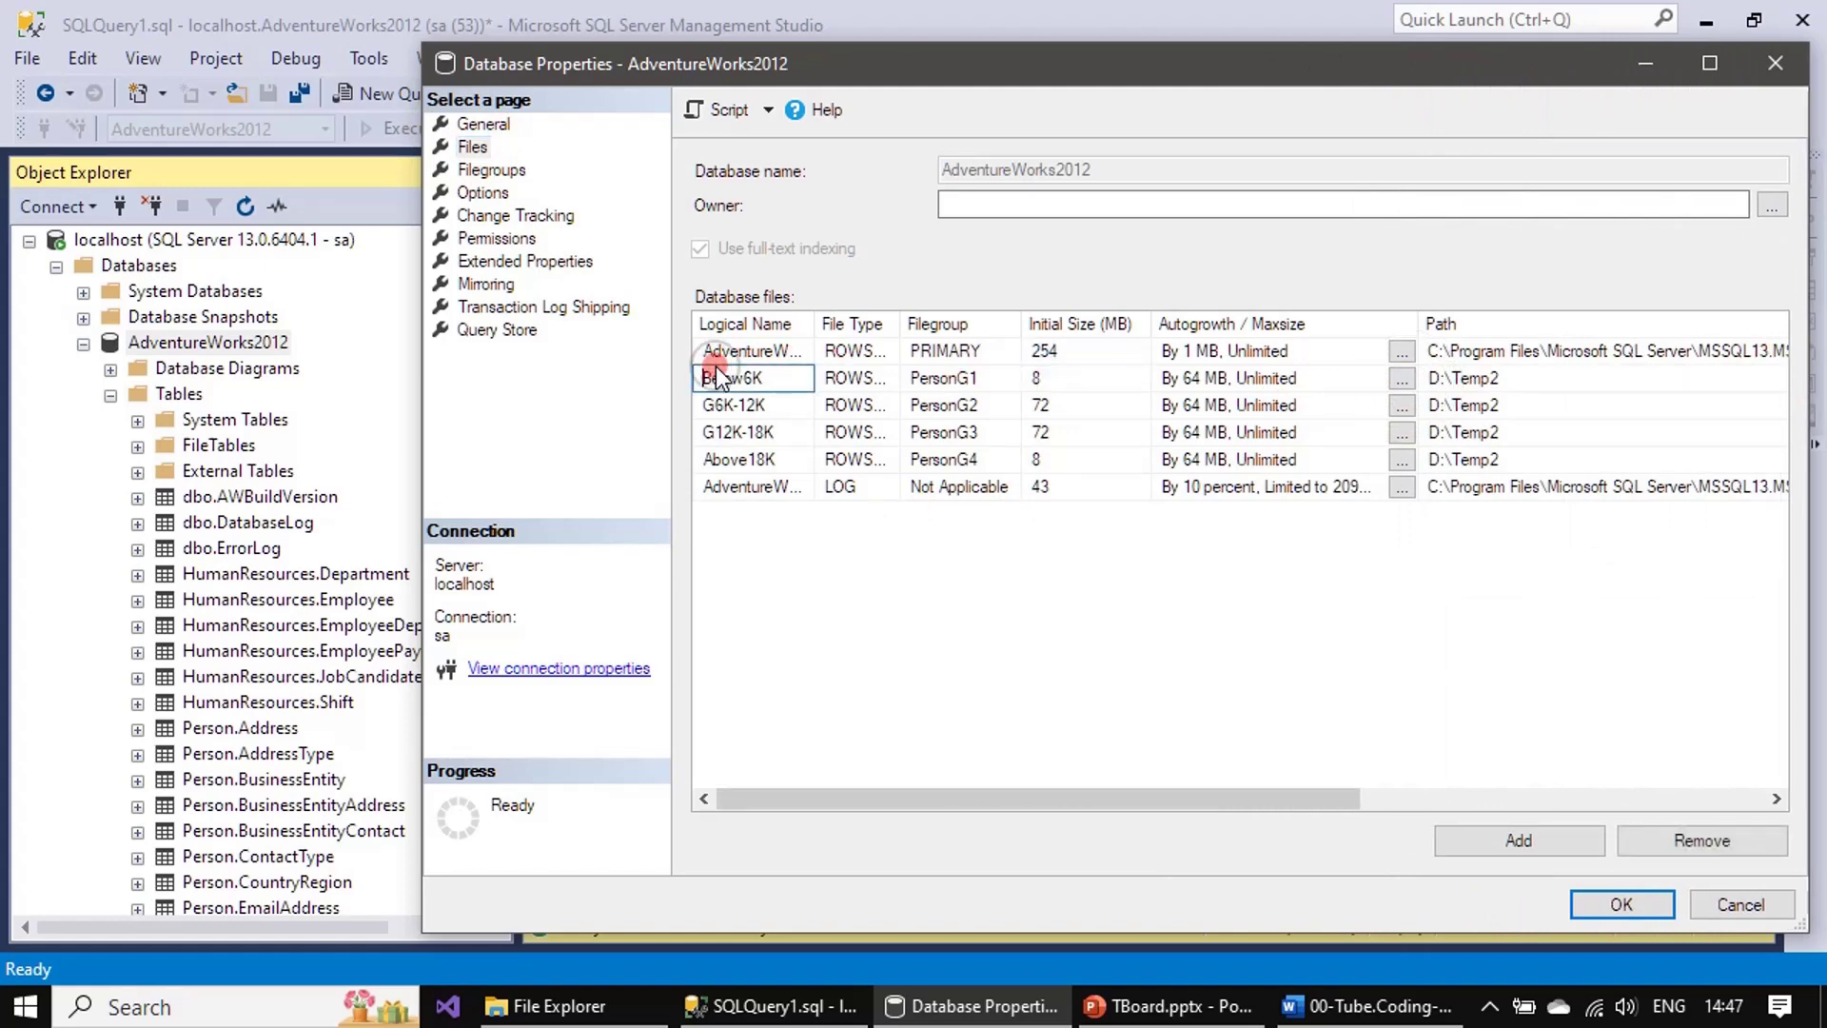
click(1705, 841)
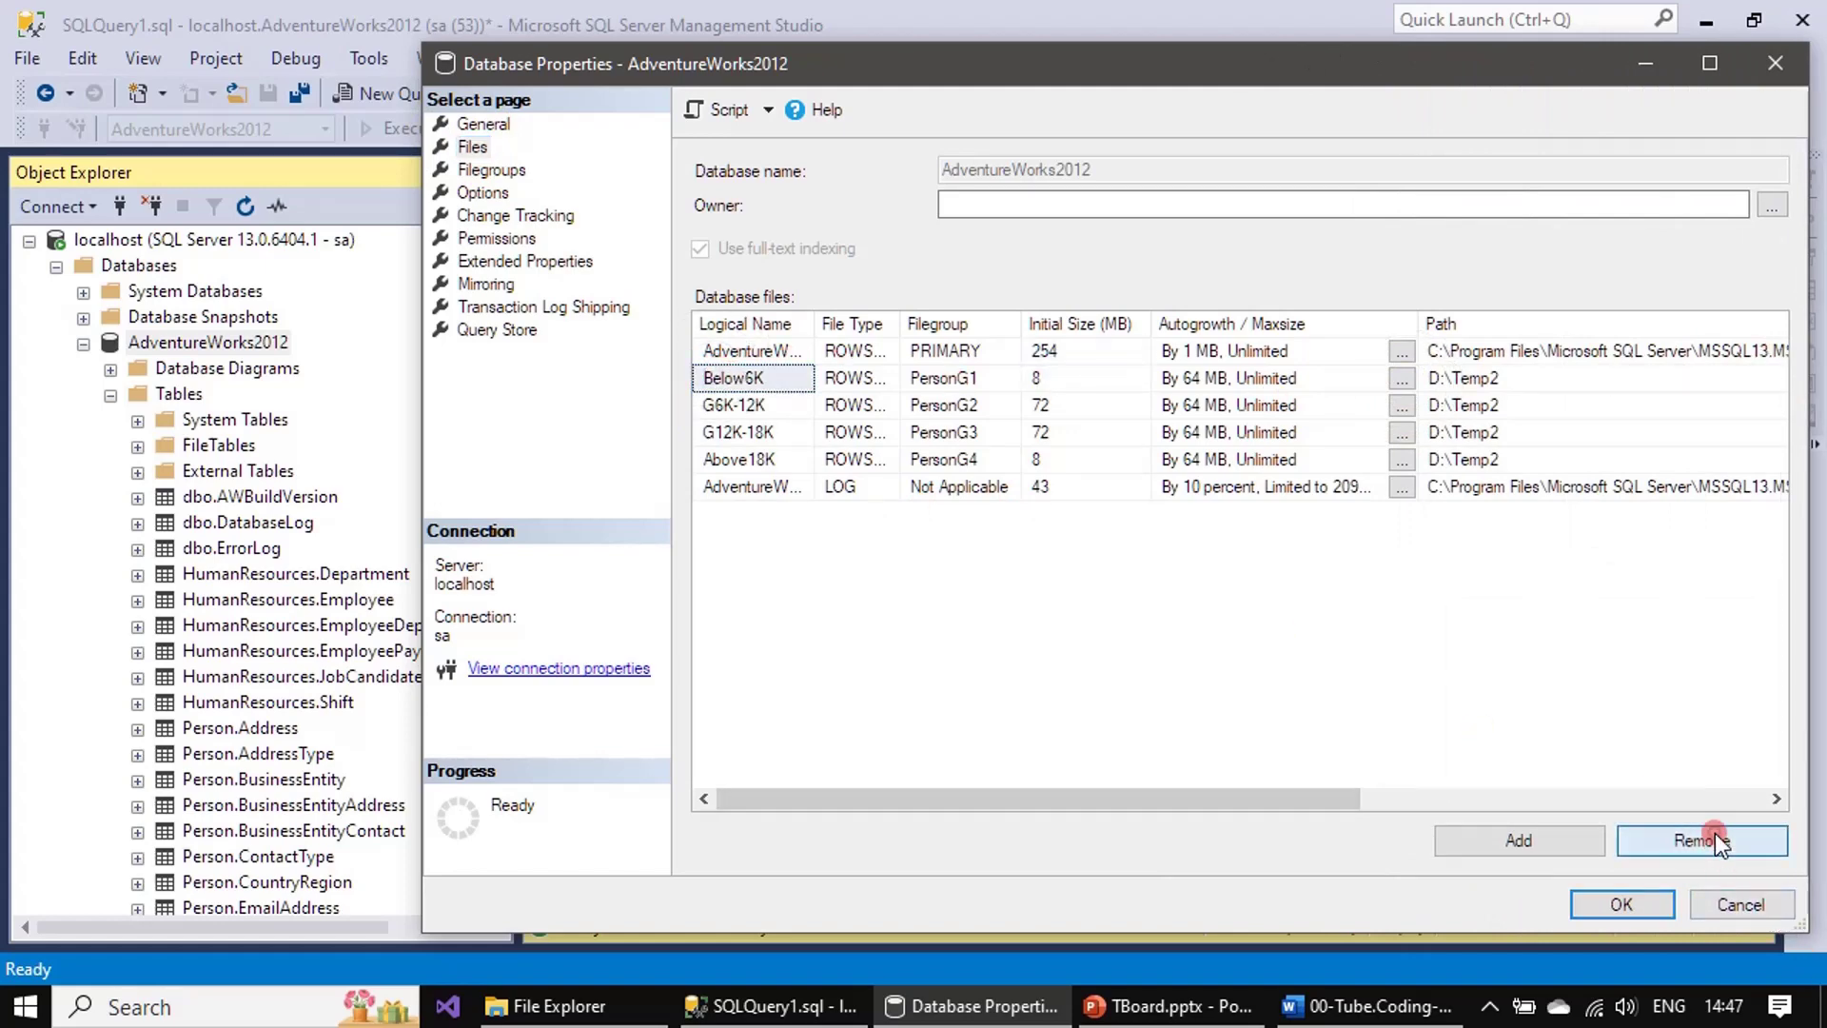
click(1741, 838)
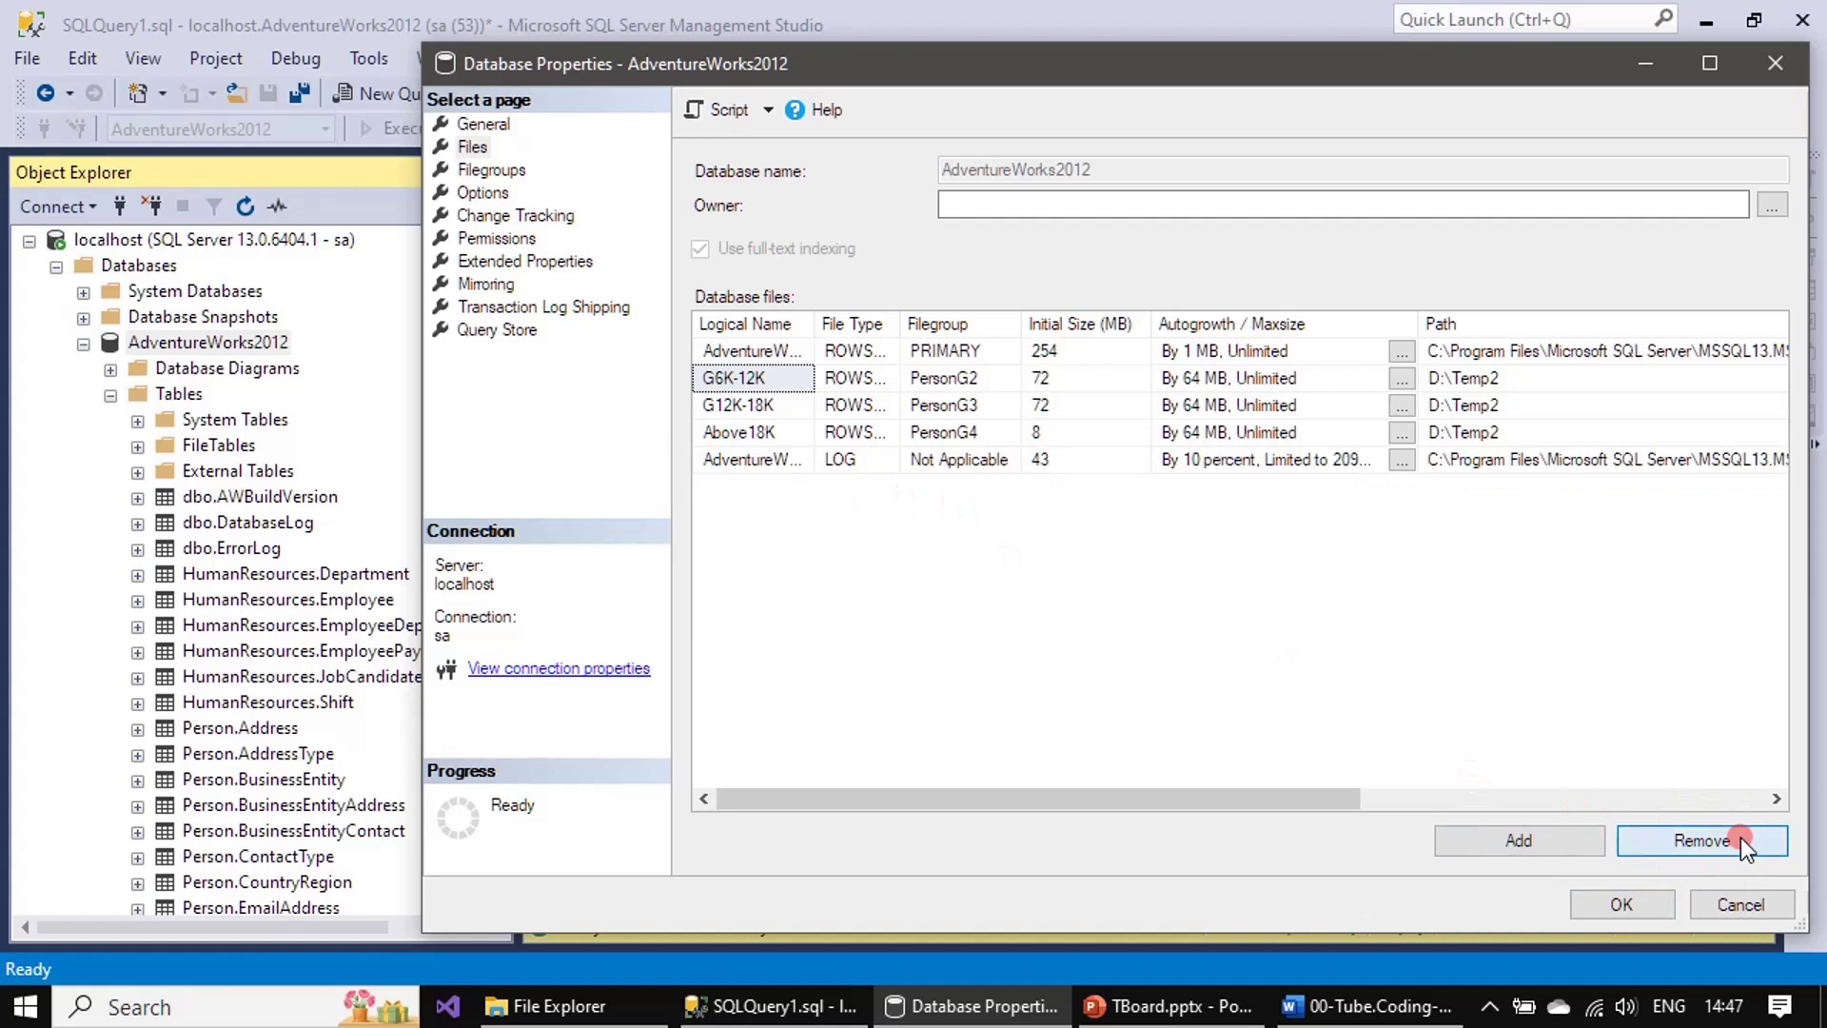
click(1740, 838)
click(1739, 838)
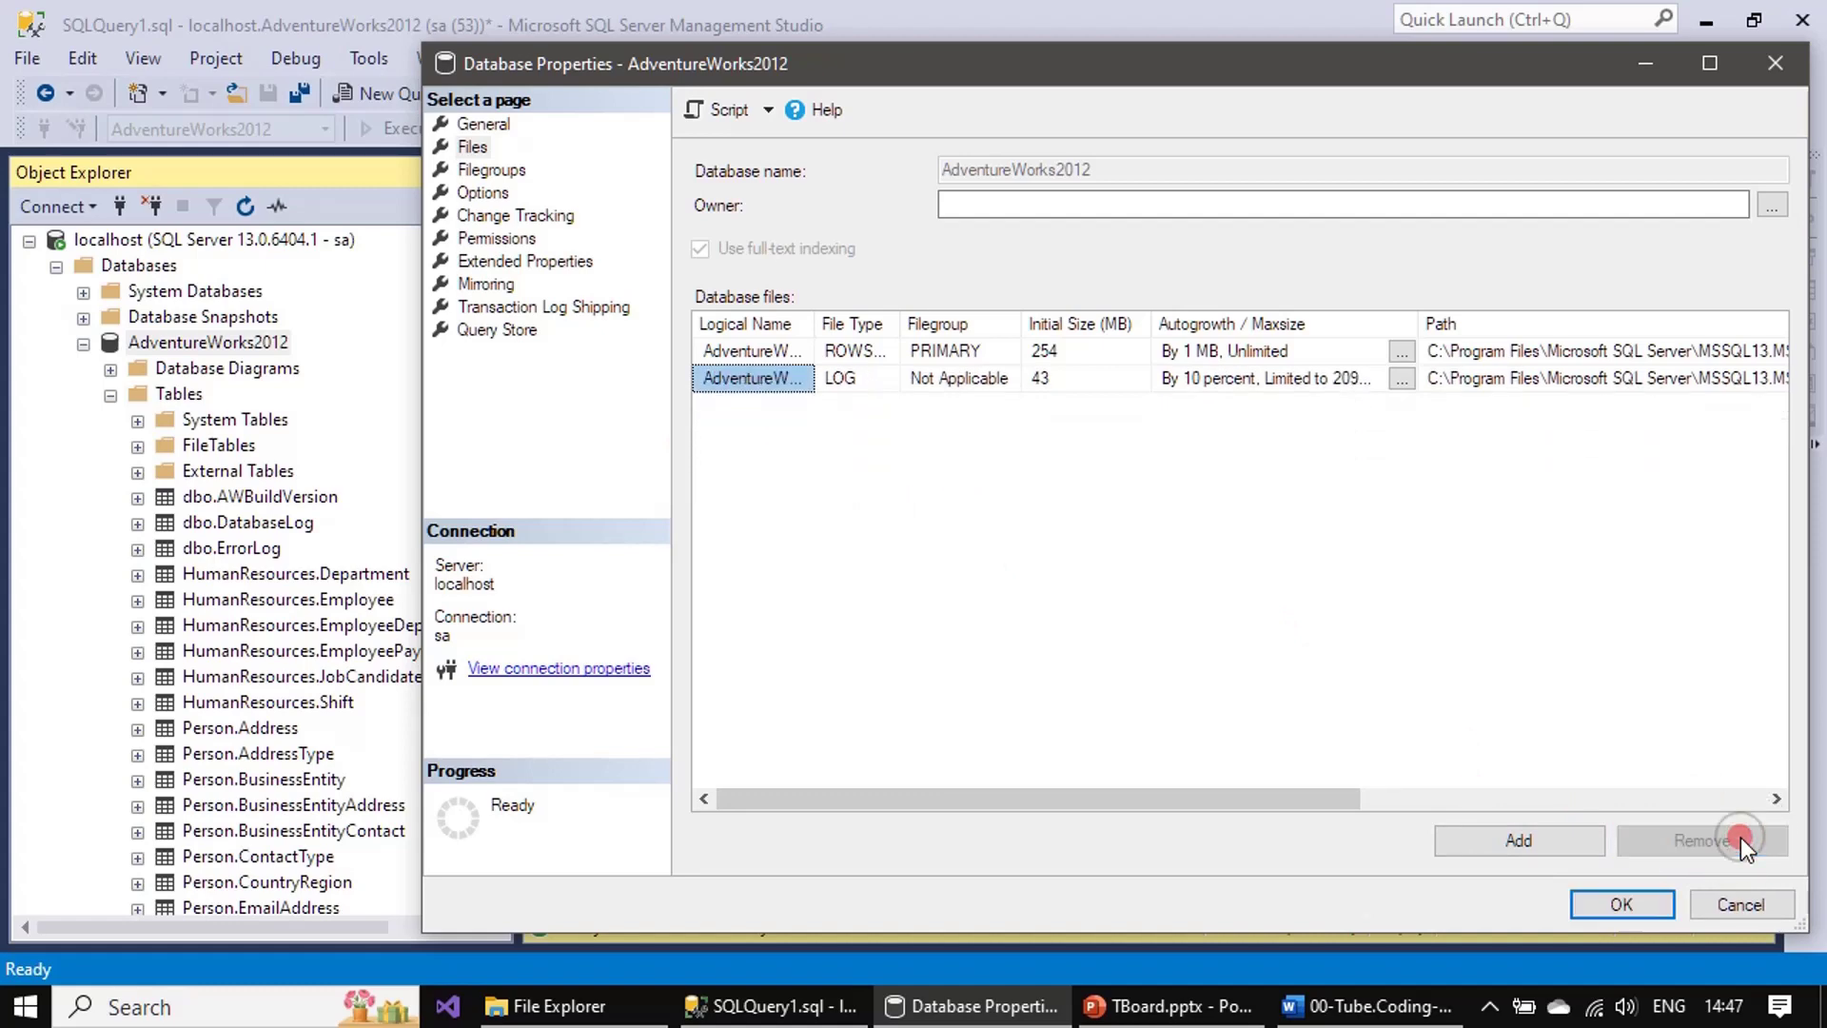
Remove filegroups PersonG1, PersonG2, PersonG3 and PersonG4, leaving only PRIMARY.
click(500, 170)
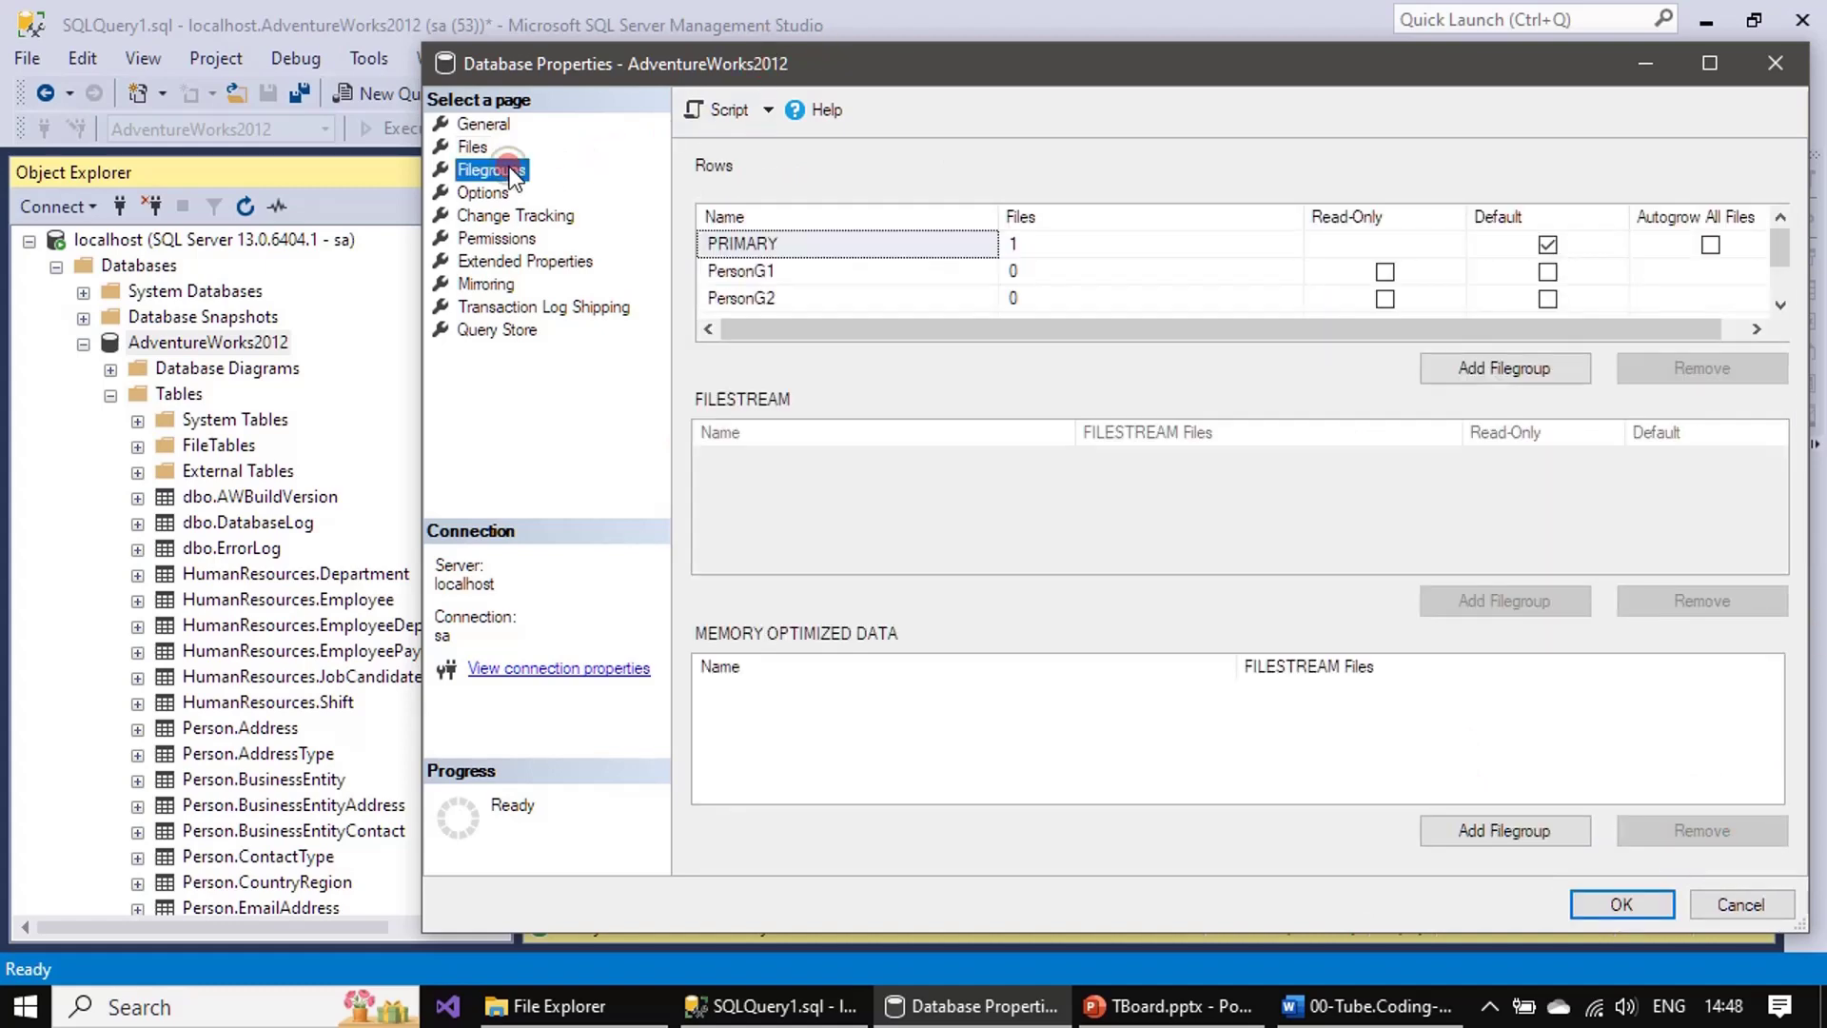
click(761, 272)
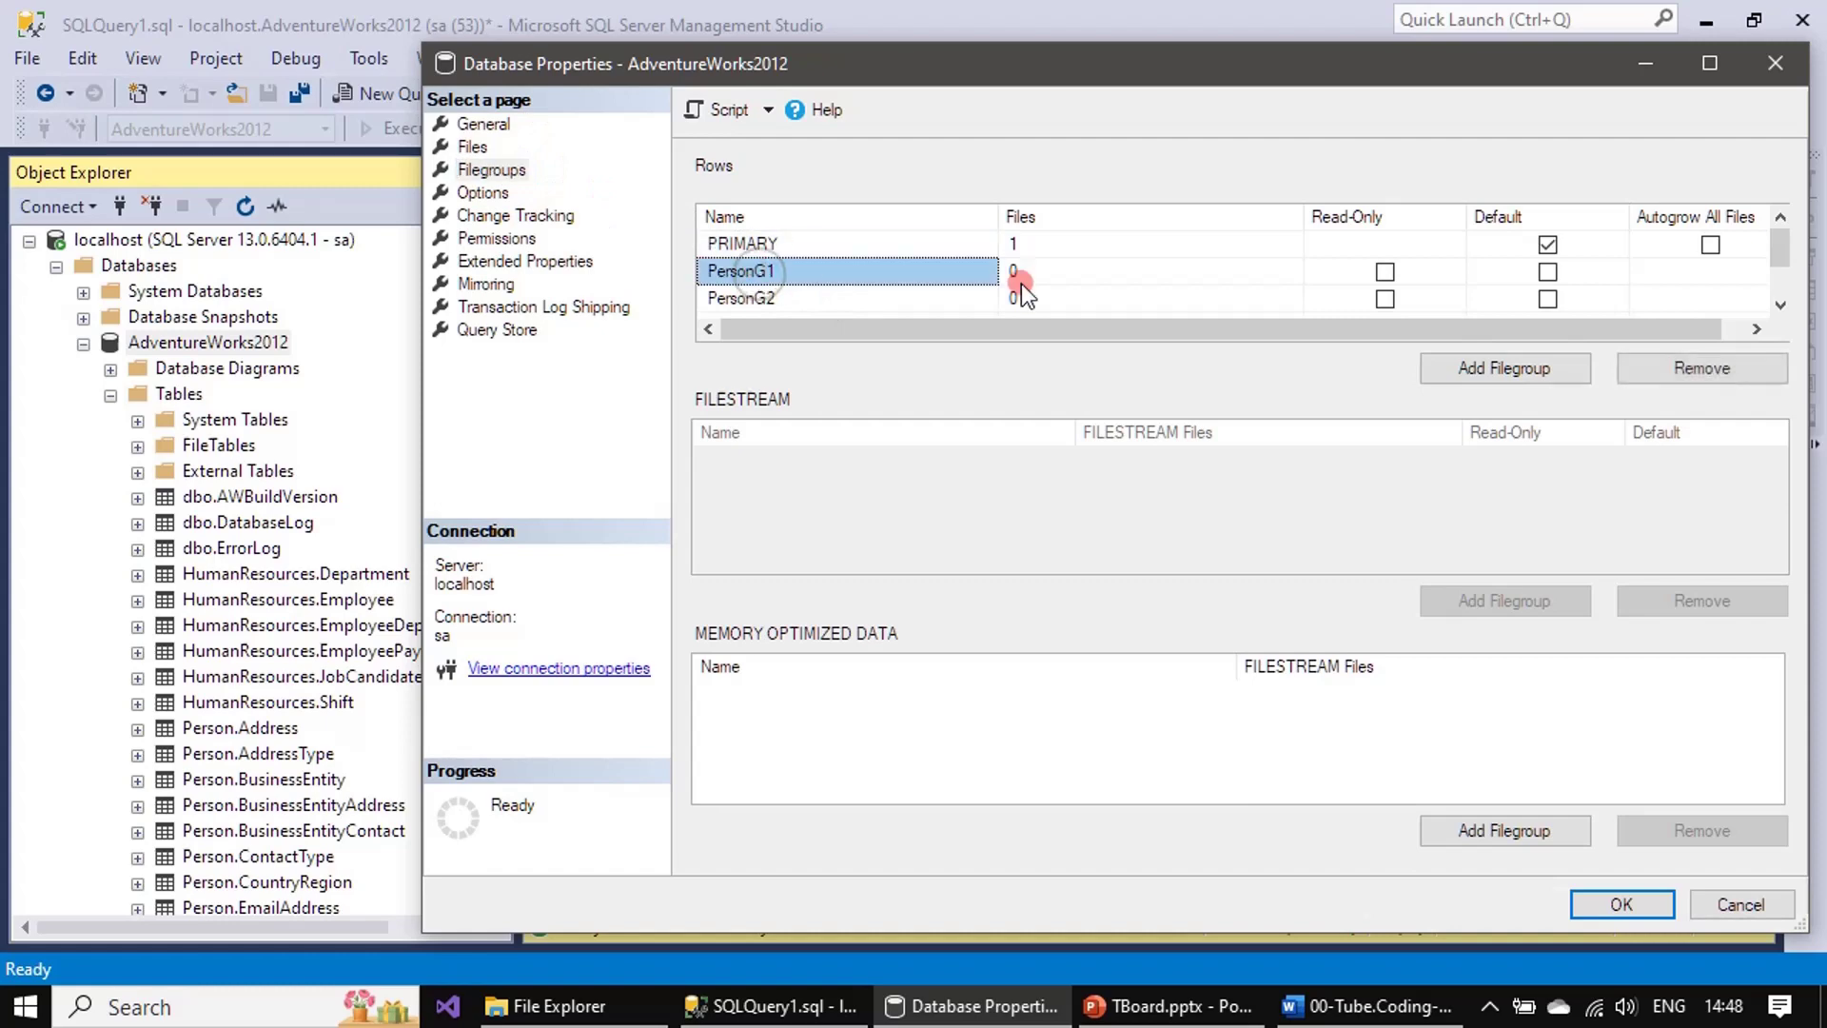
click(1727, 370)
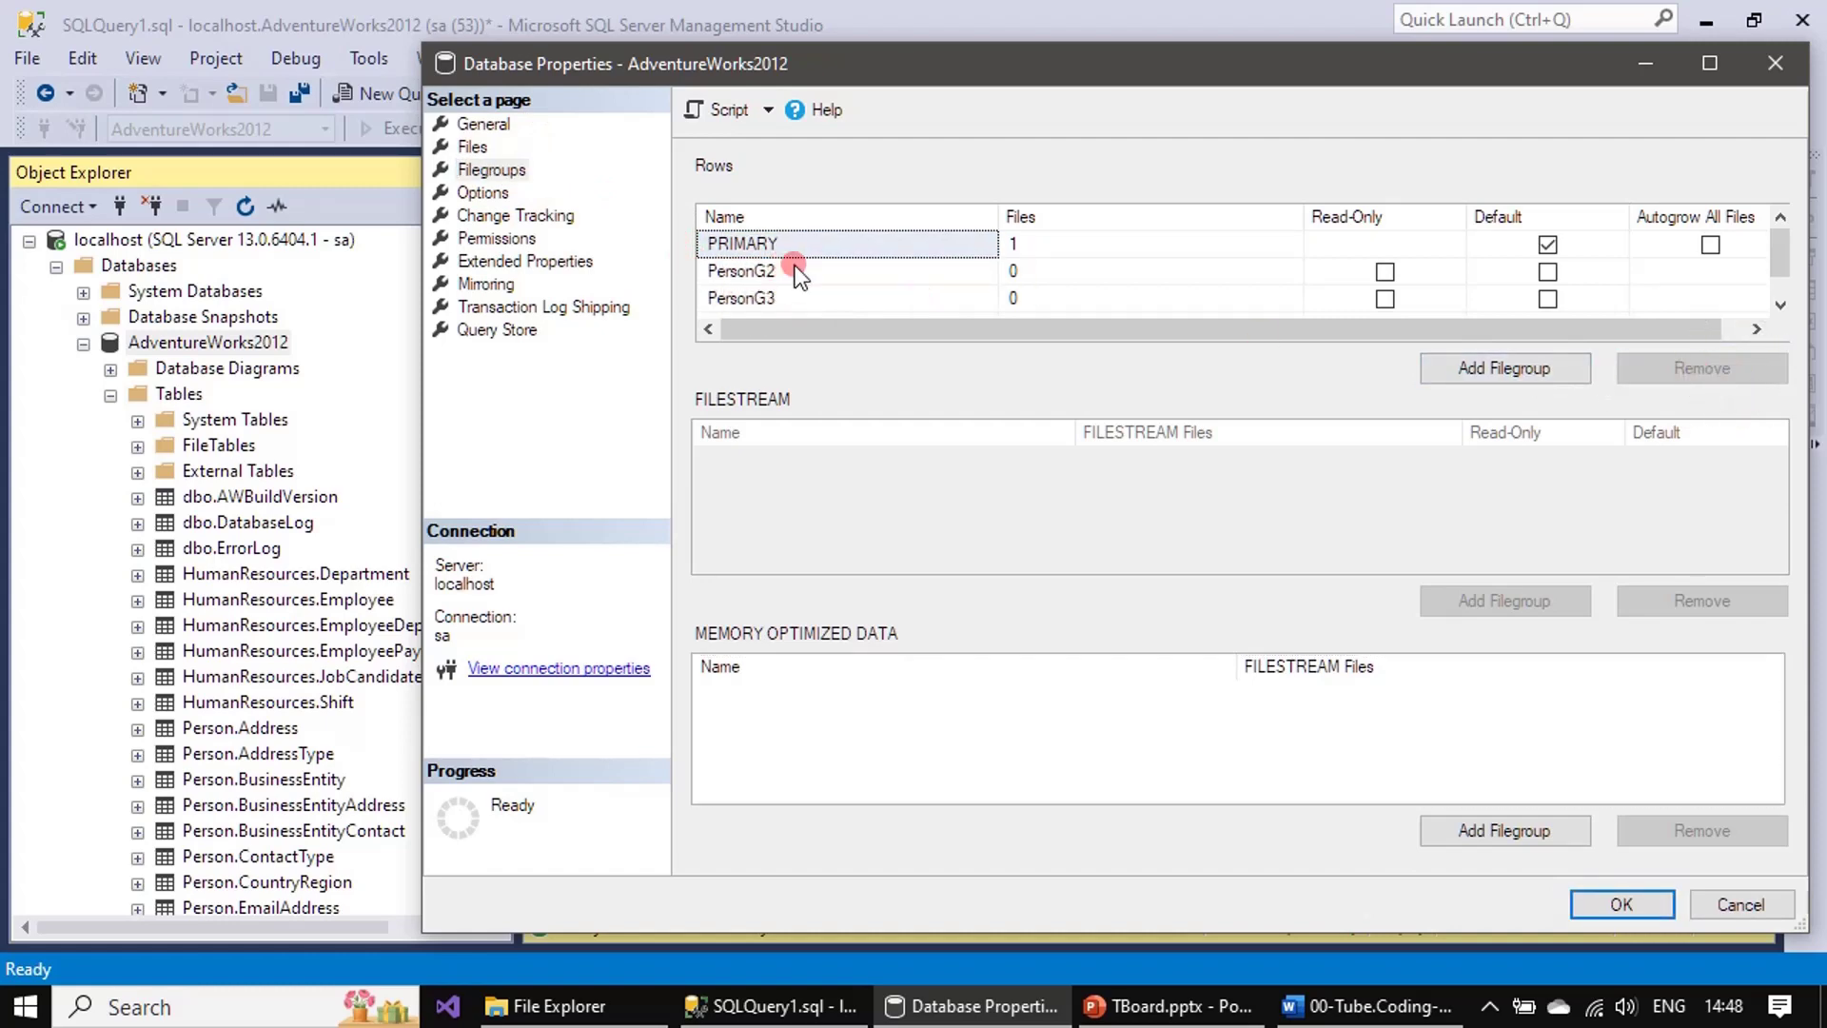
click(765, 271)
click(1685, 370)
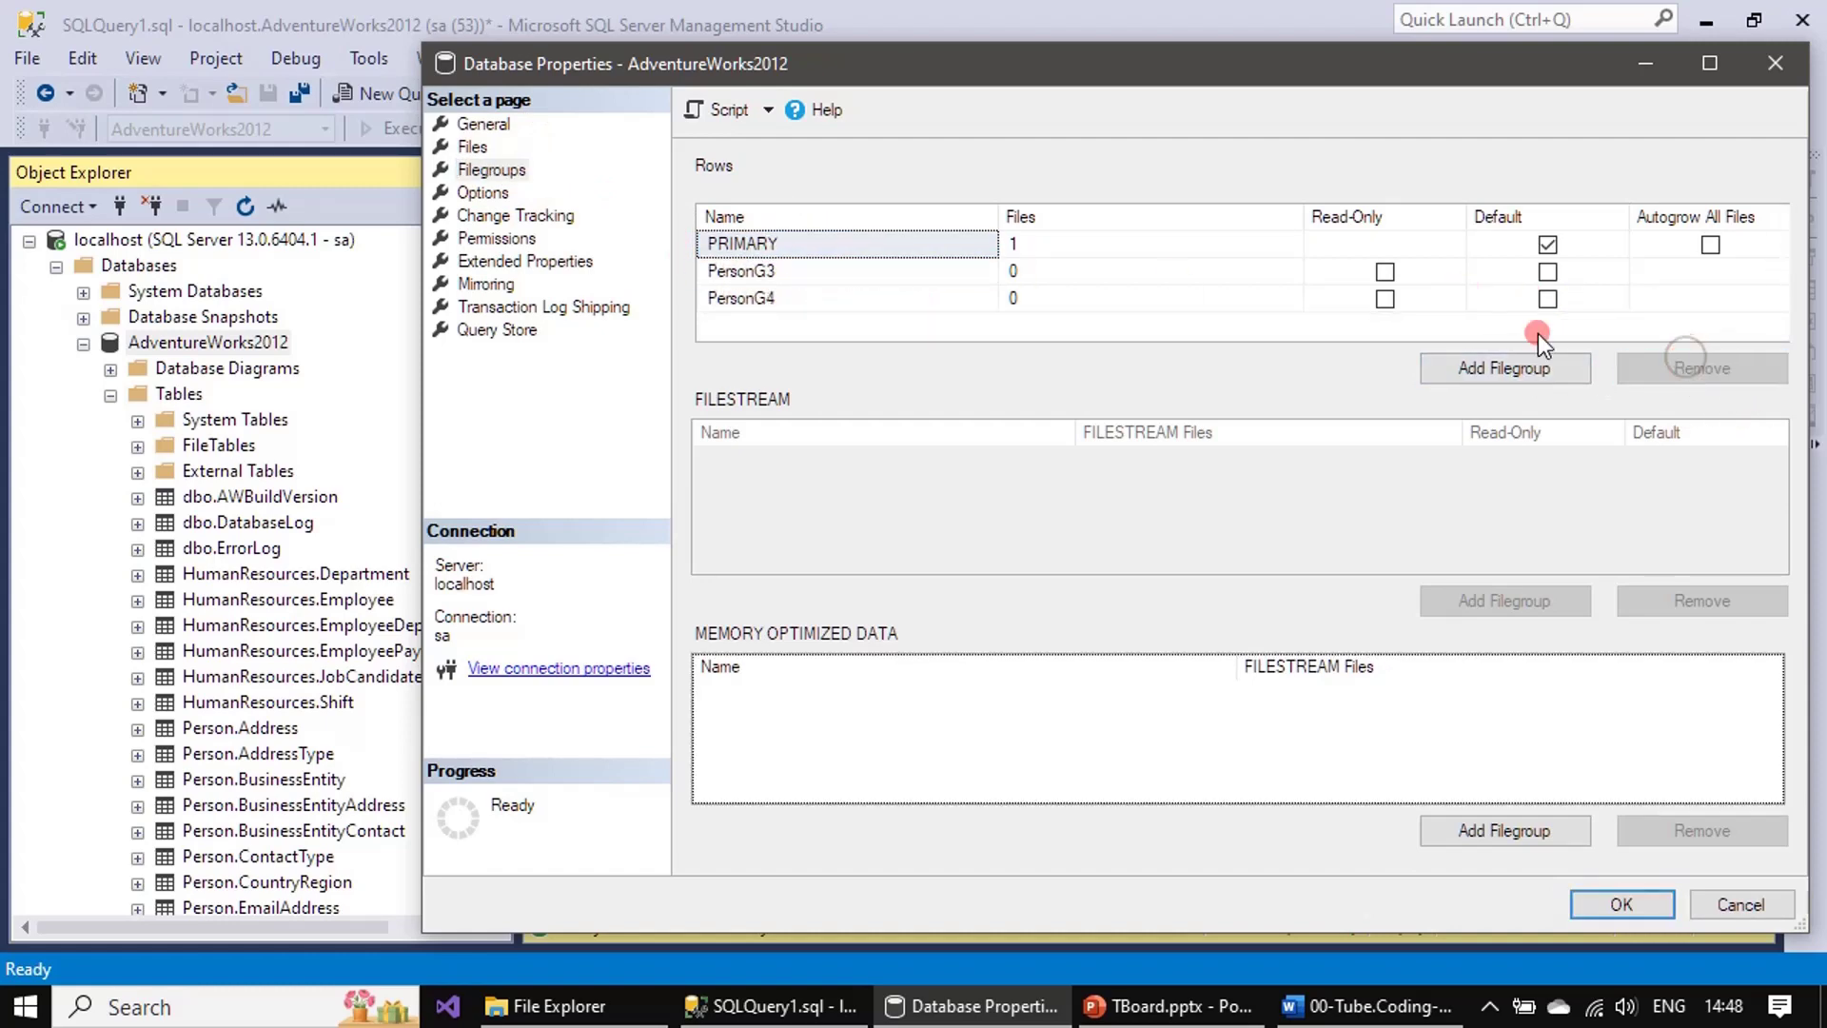
click(793, 274)
click(1709, 370)
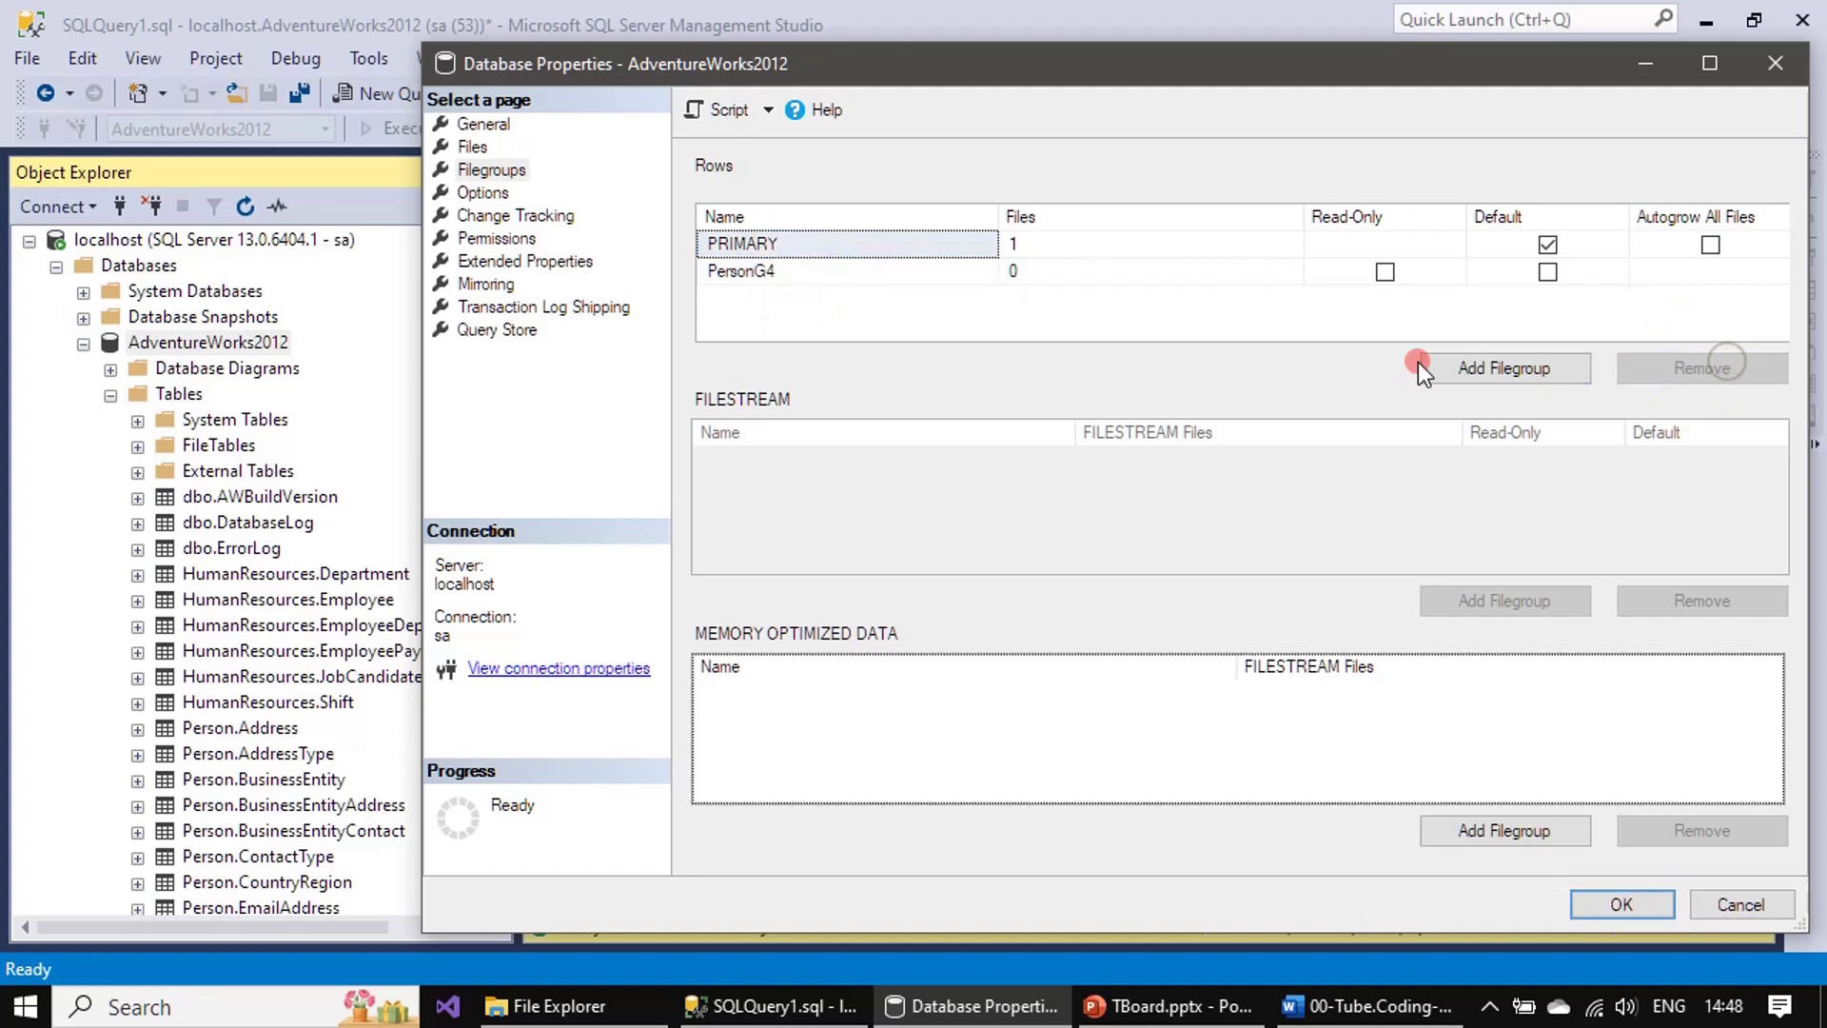
click(739, 273)
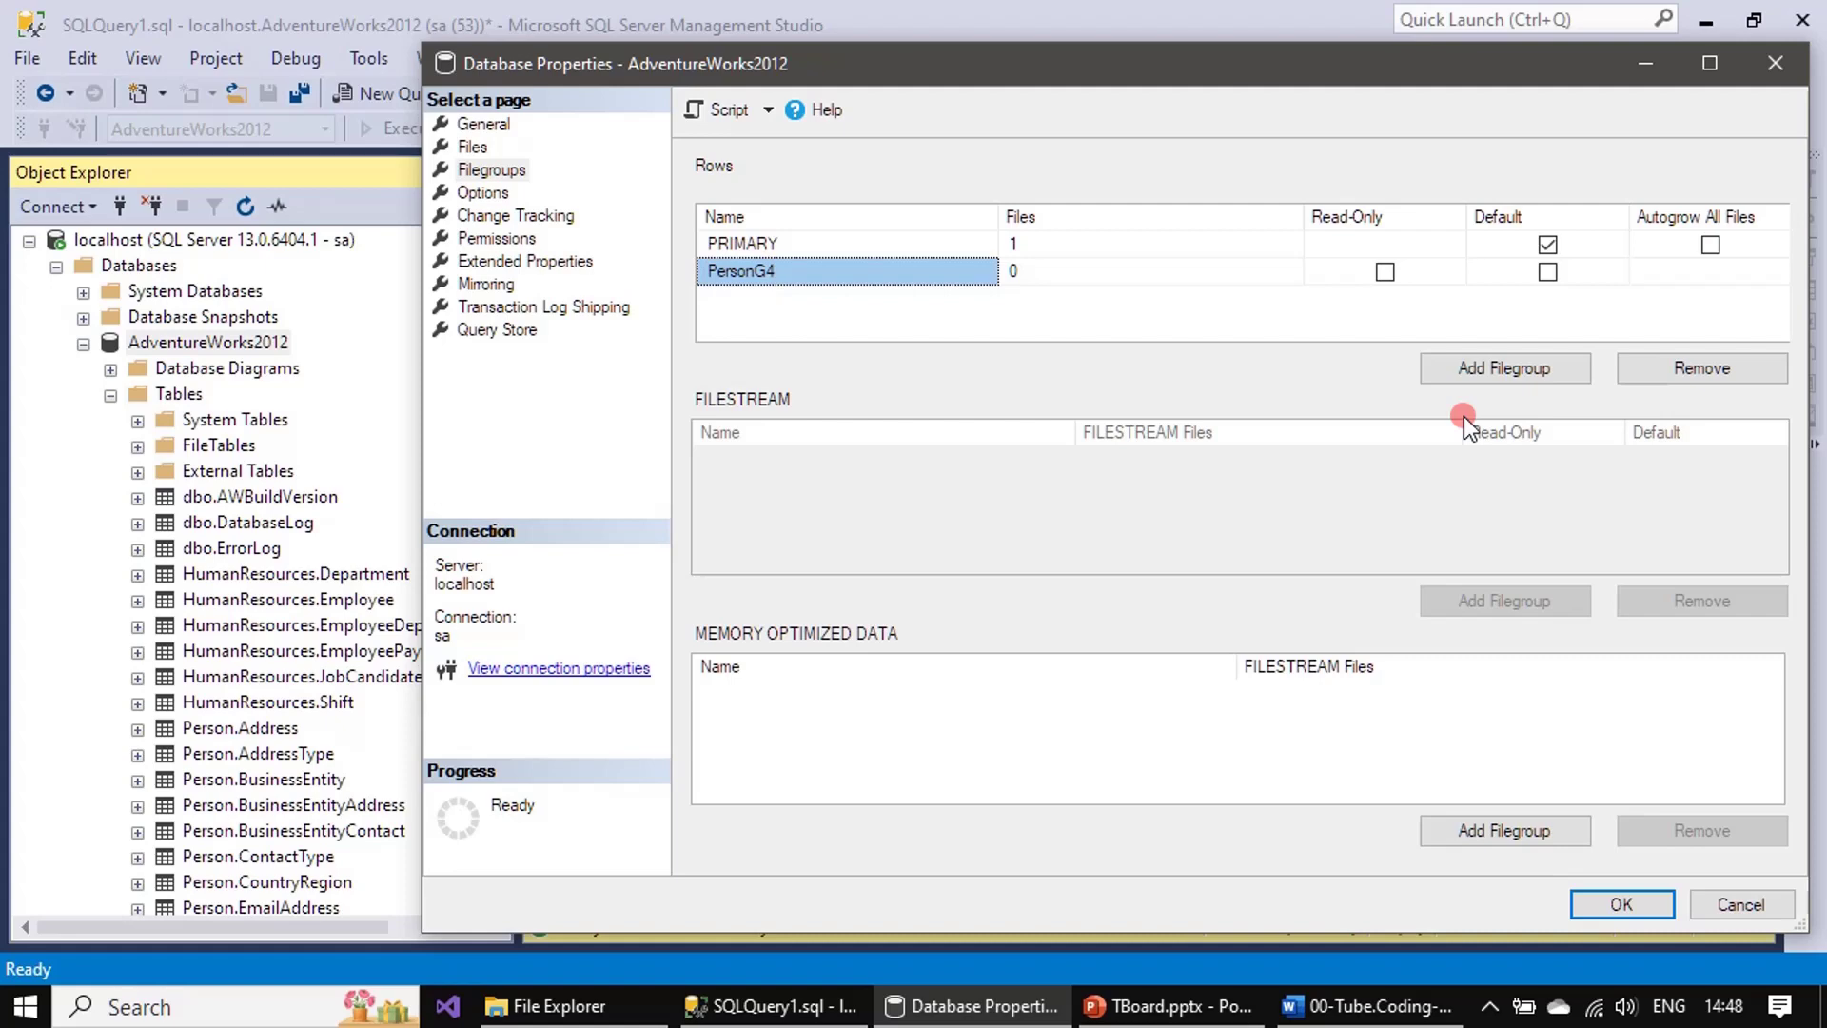
click(1709, 374)
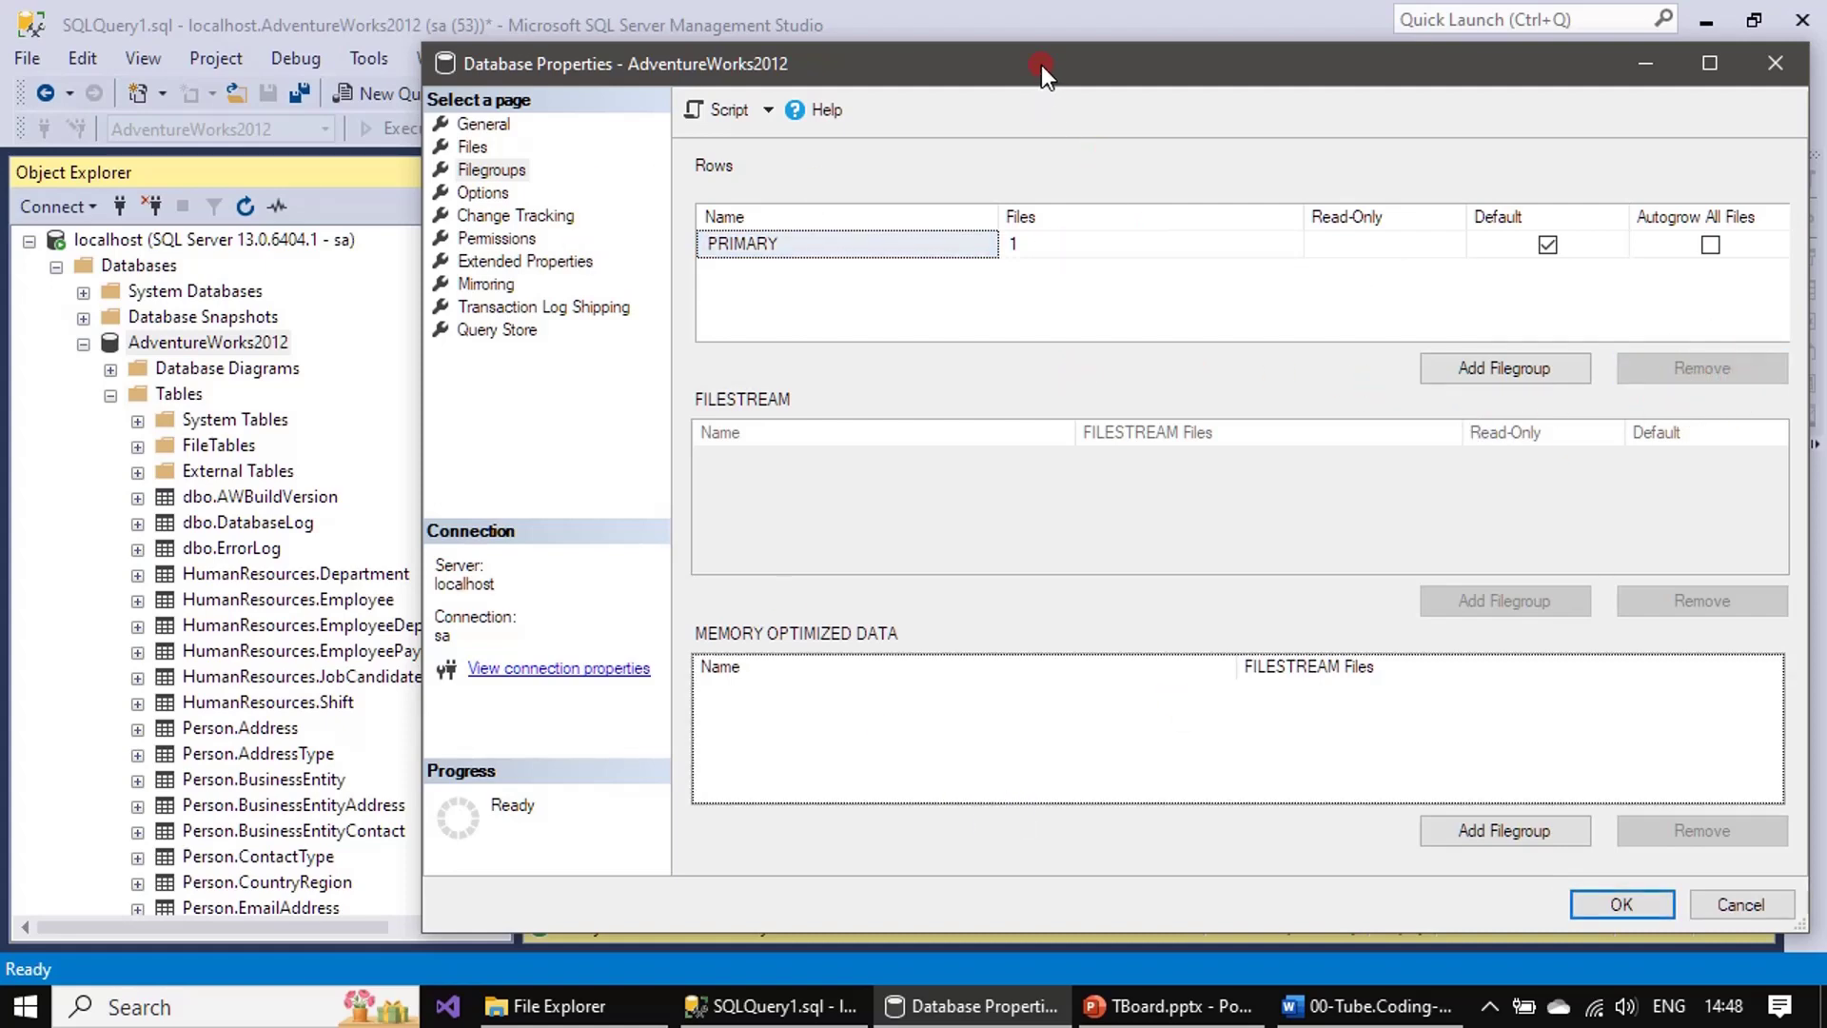
drag(1041, 65, 864, 64)
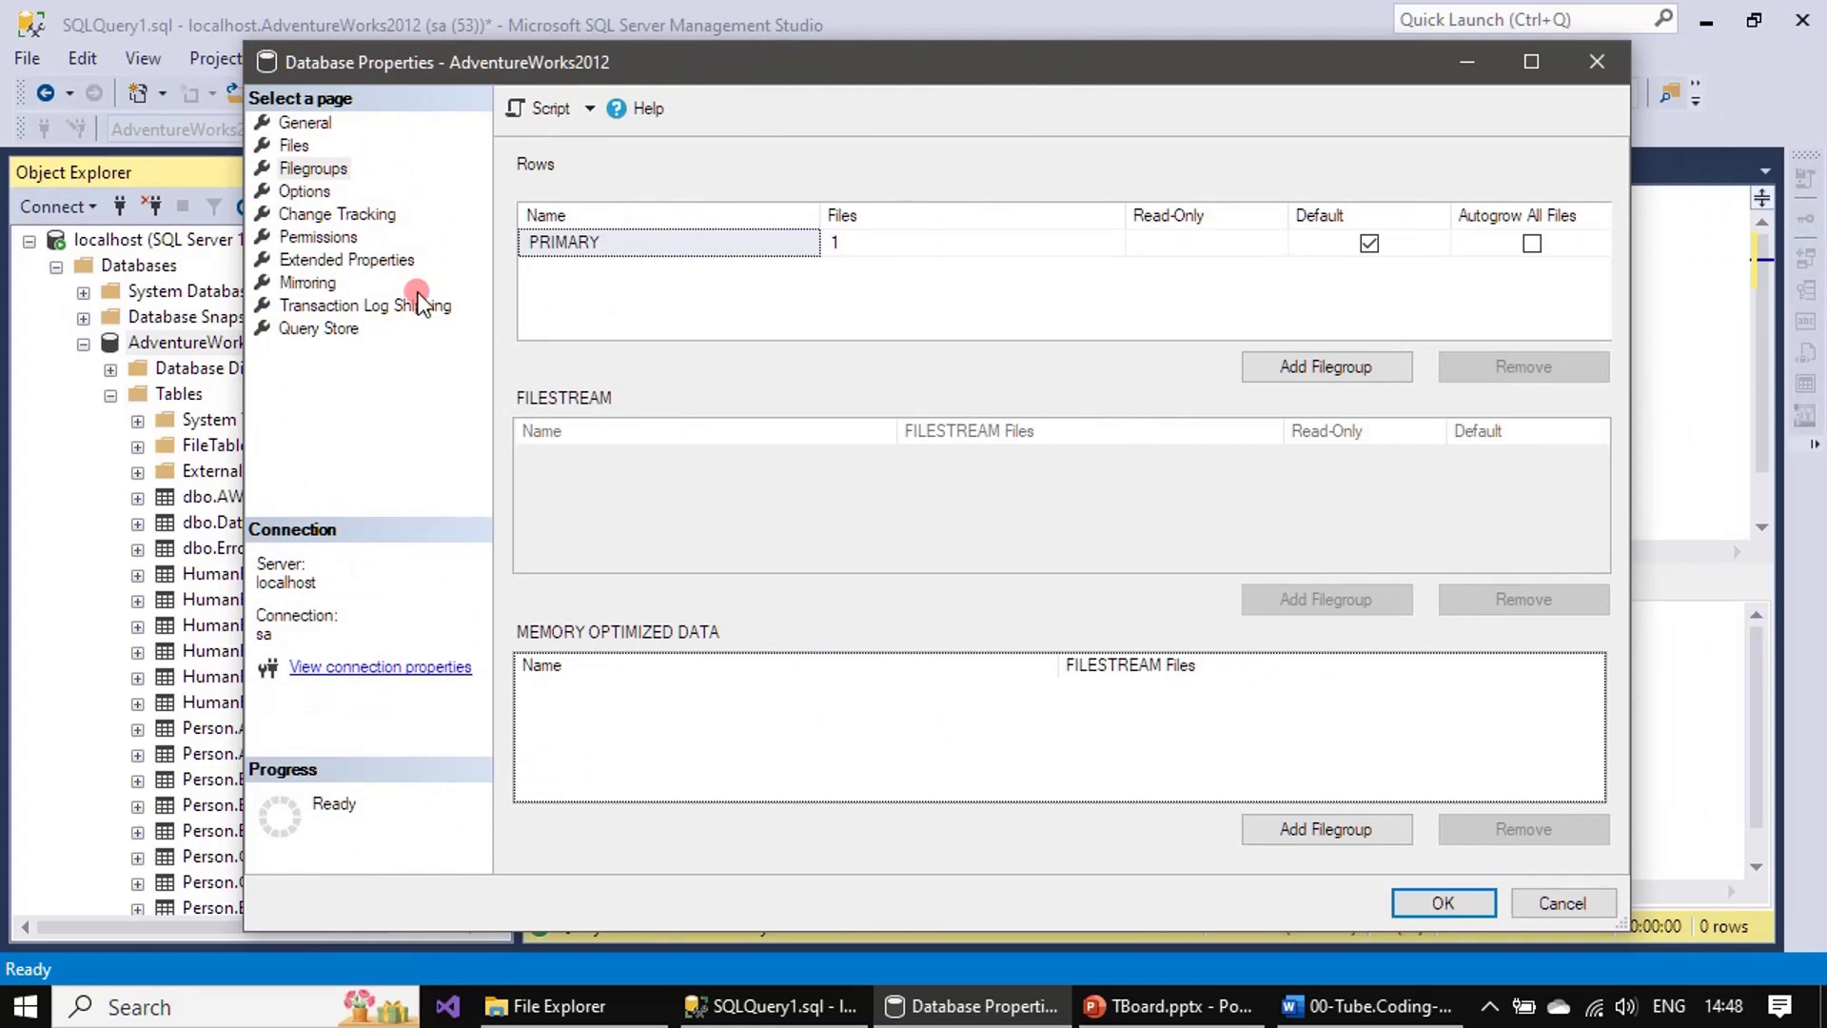
Confirm the Database Properties changes with OK and collapse the AdventureWorks2012 node.
click(1444, 905)
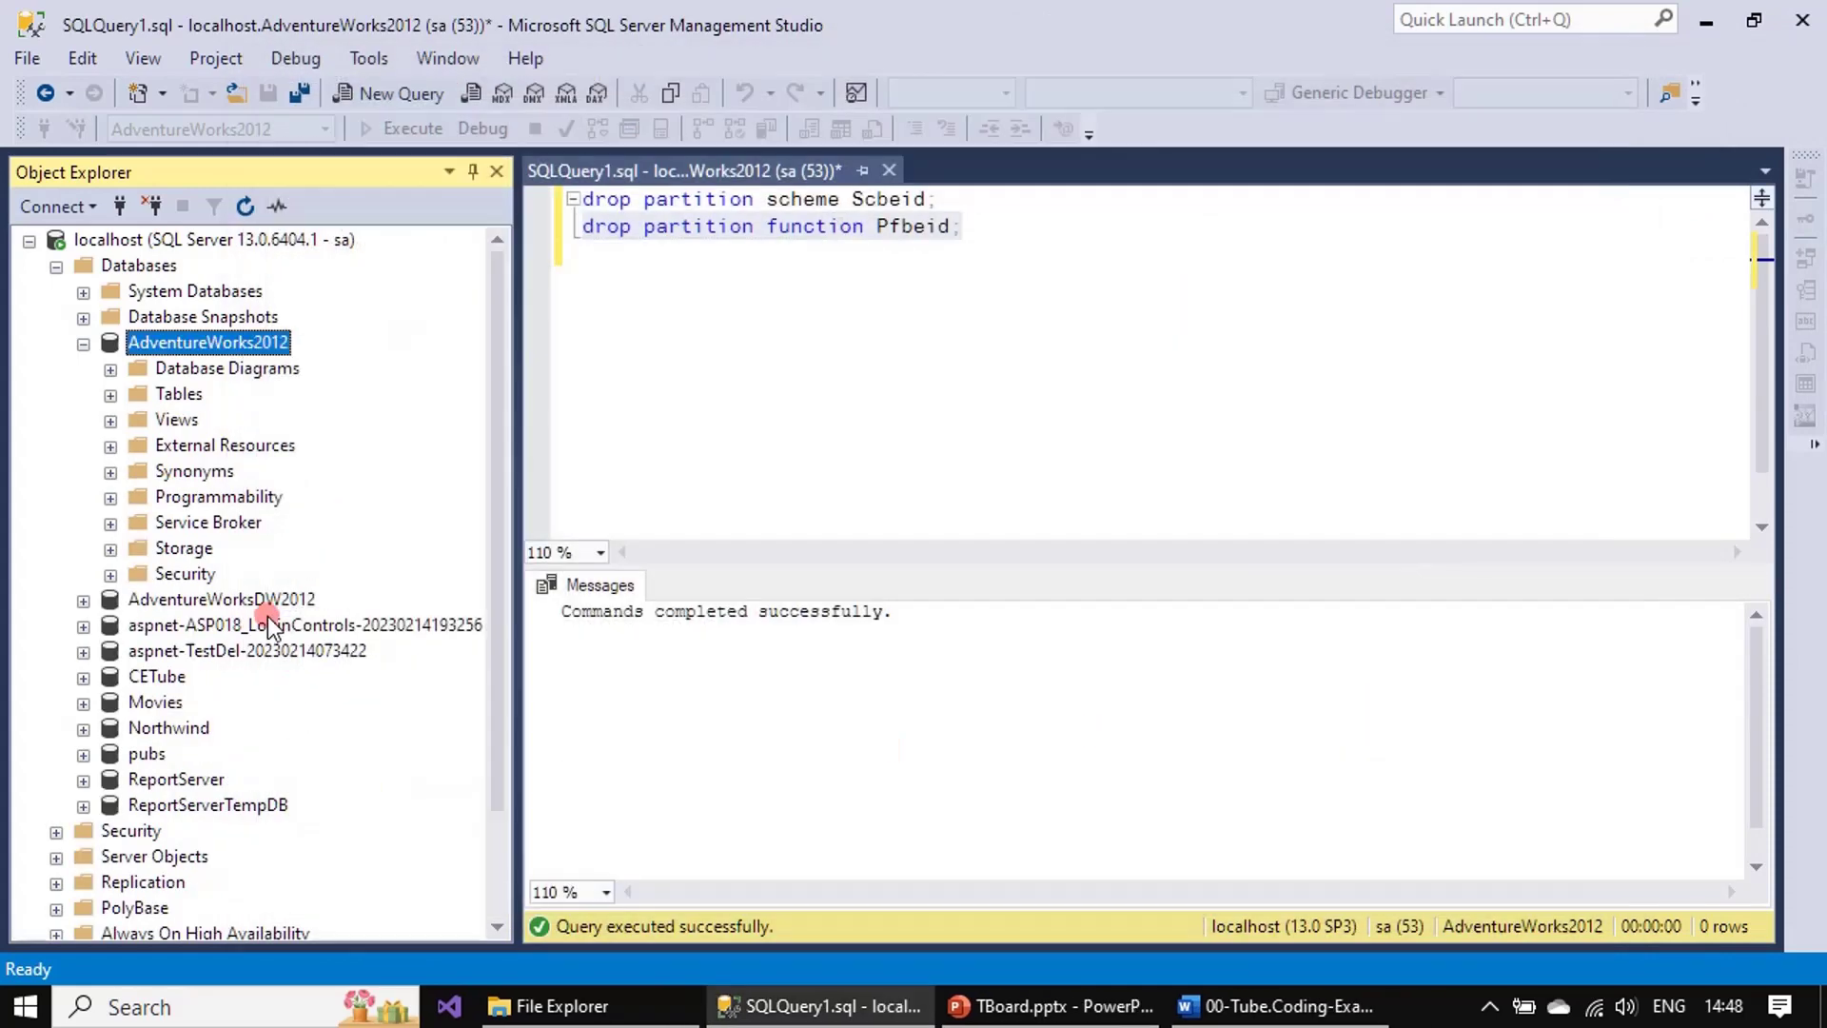
click(82, 343)
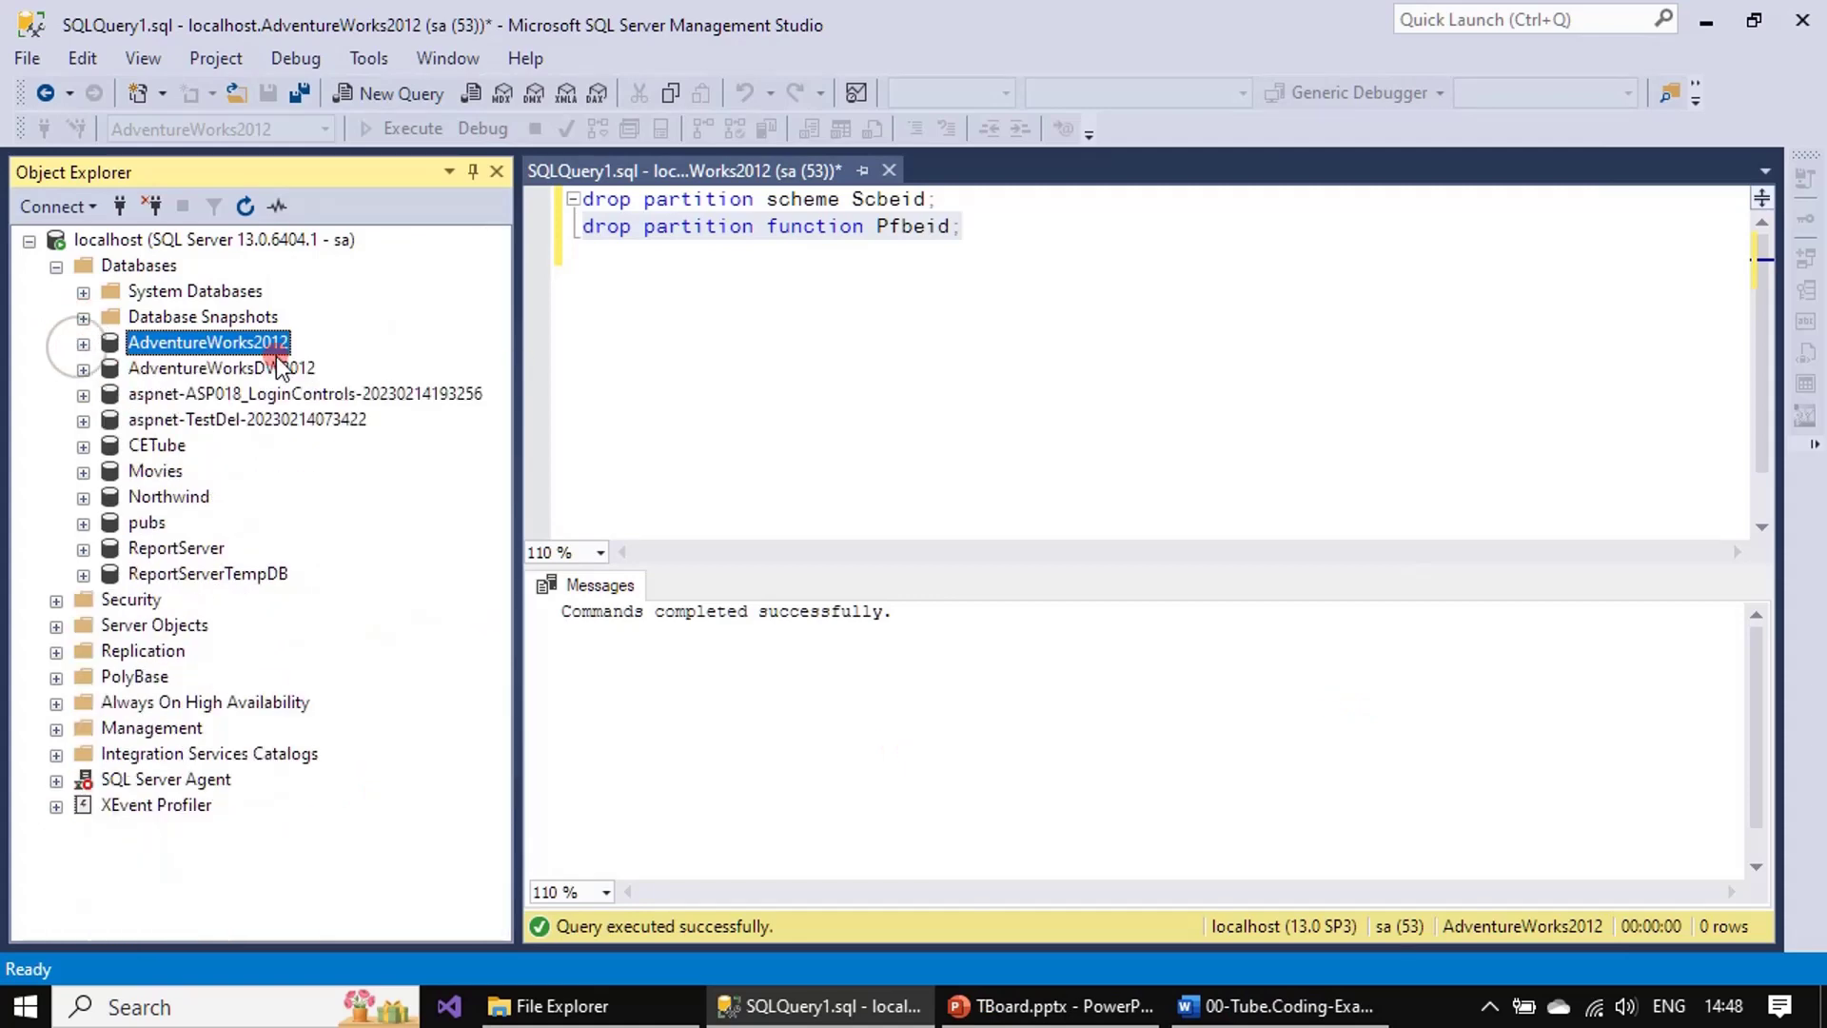